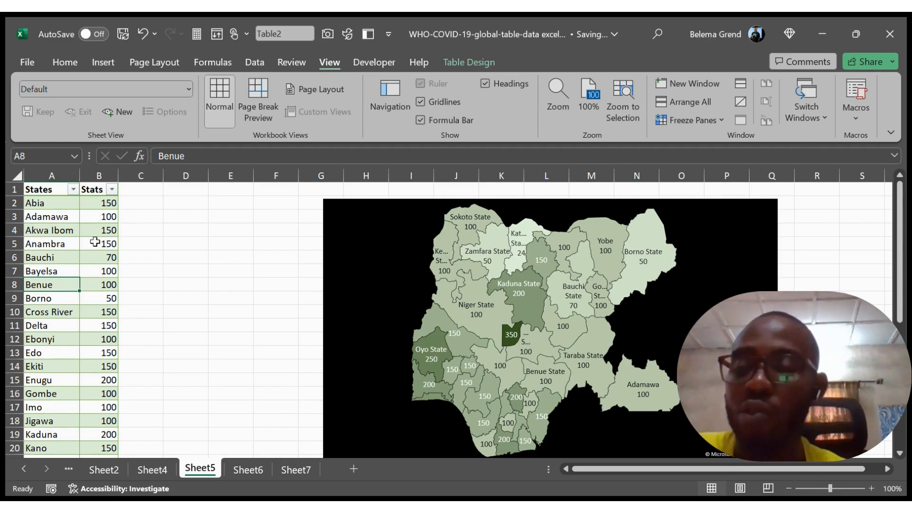
Examine the States and Stats table on Sheet5 from the first row down to Federal Capital Territory
{"action": "scroll", "coordinate": [95, 243], "scroll_direction": "down", "scroll_amount": 4}
{"action": "scroll", "coordinate": [95, 243], "scroll_direction": "down", "scroll_amount": 4}
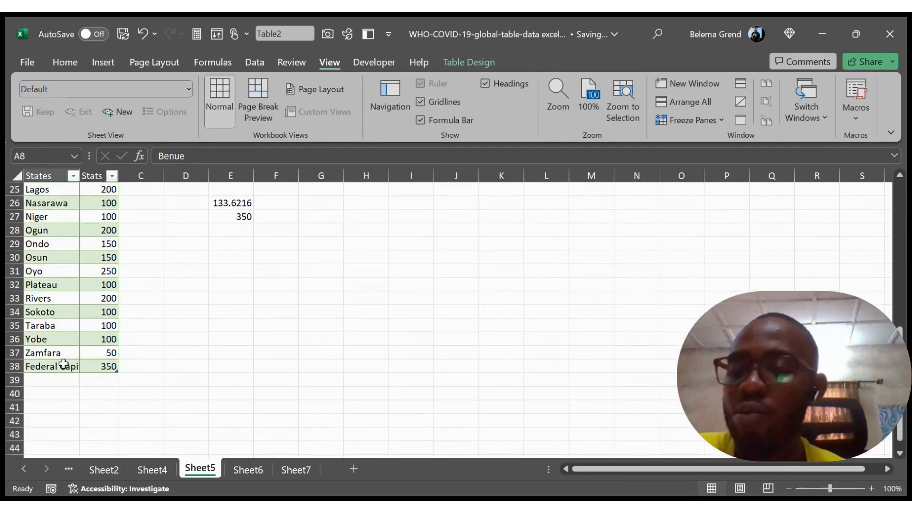
{"action": "left_click", "coordinate": [43, 369]}
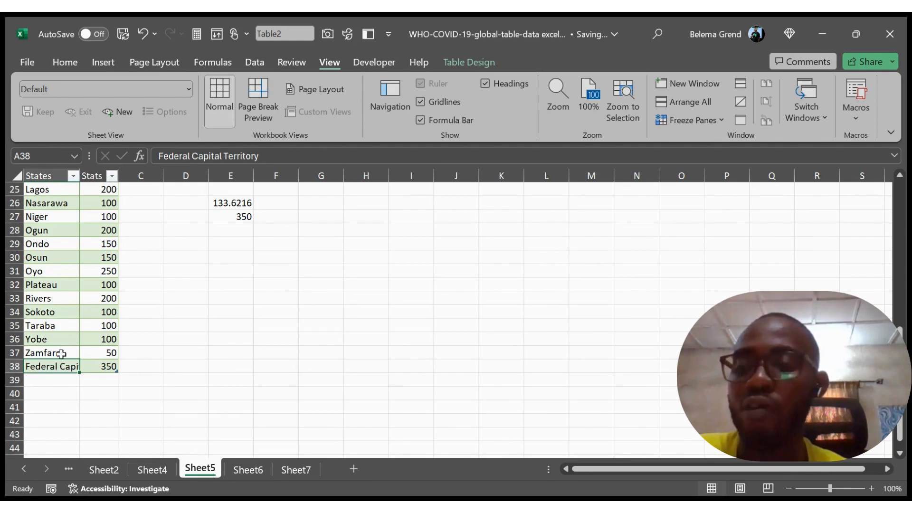
{"action": "scroll", "coordinate": [64, 347], "scroll_direction": "up", "scroll_amount": 8}
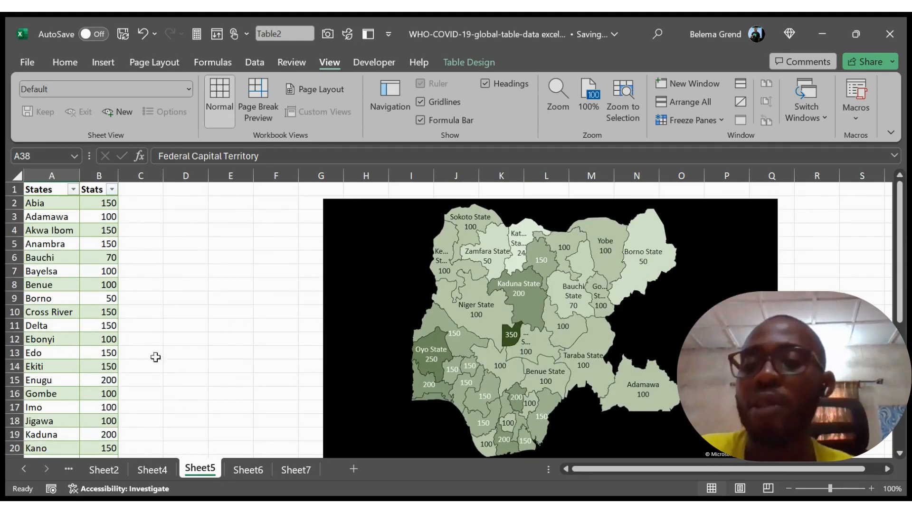
{"action": "scroll", "coordinate": [167, 279], "scroll_direction": "down", "scroll_amount": 2}
{"action": "scroll", "coordinate": [167, 279], "scroll_direction": "up", "scroll_amount": 2}
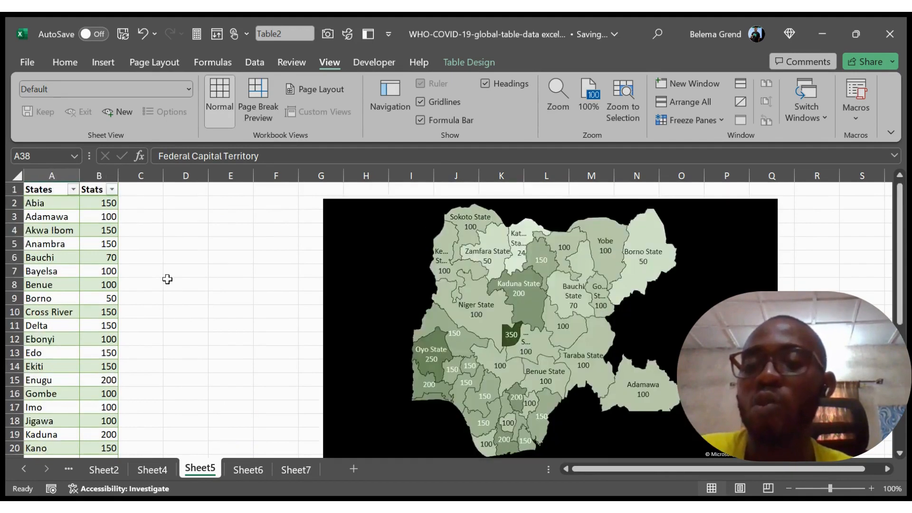
{"action": "scroll", "coordinate": [167, 278], "scroll_direction": "down", "scroll_amount": 3}
{"action": "scroll", "coordinate": [167, 278], "scroll_direction": "up", "scroll_amount": 3}
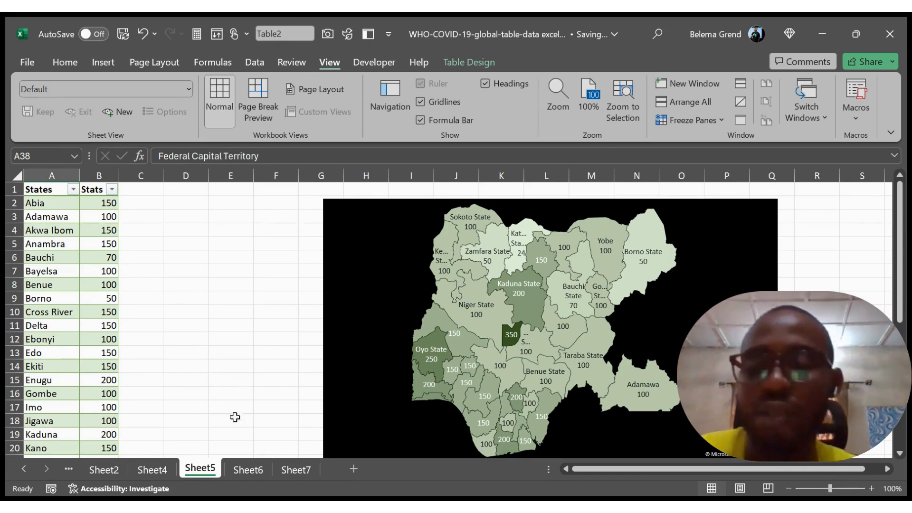
On Sheet6, advance the finished States list to its end with its scroll bar control
{"action": "left_click", "coordinate": [247, 470]}
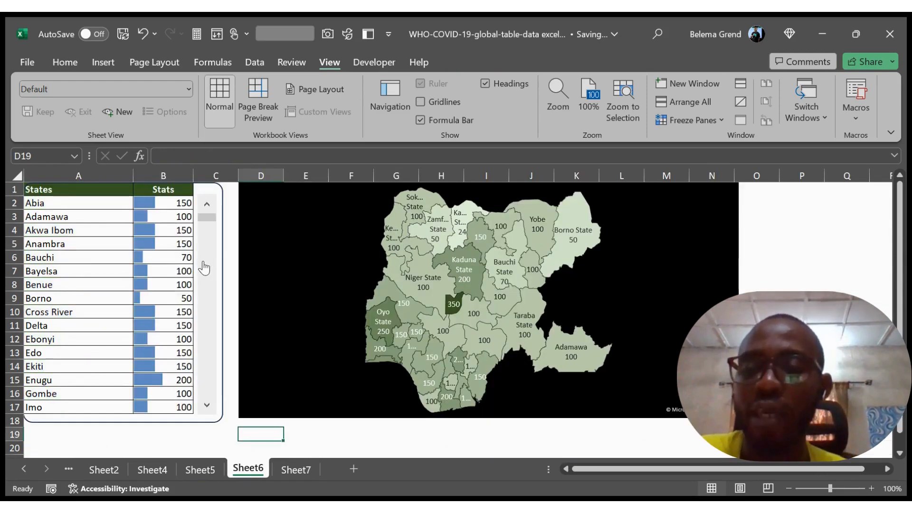
{"action": "left_click", "coordinate": [204, 268]}
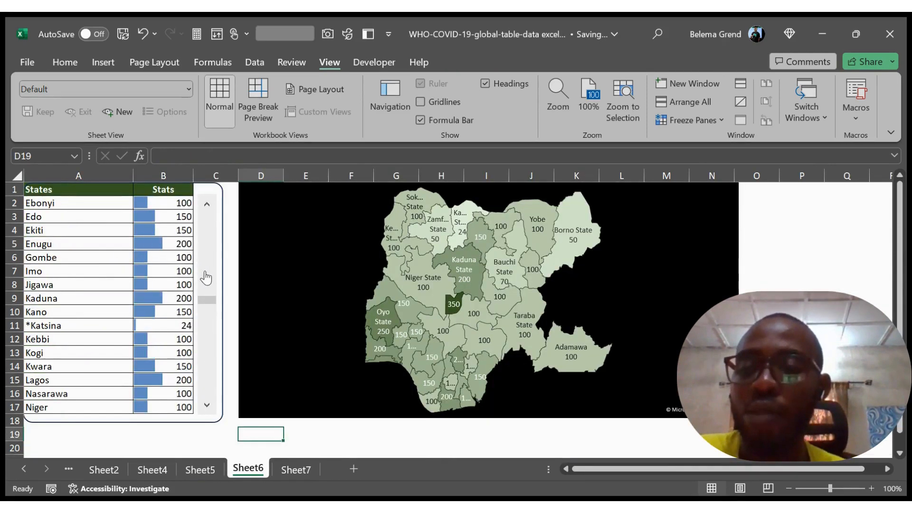
{"action": "left_click", "coordinate": [207, 327]}
{"action": "left_click", "coordinate": [207, 404]}
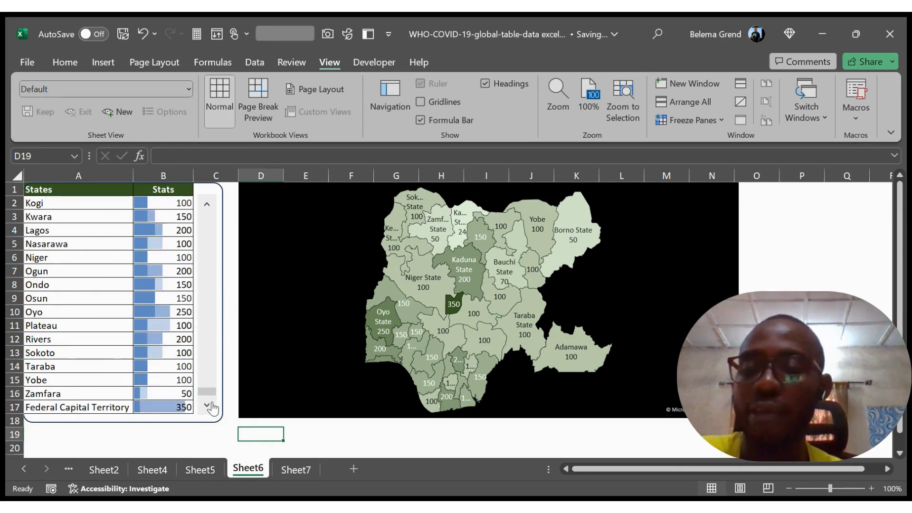
Step the Sheet6 States list back up to Abia with its scroll bar control
{"action": "left_click", "coordinate": [207, 205]}
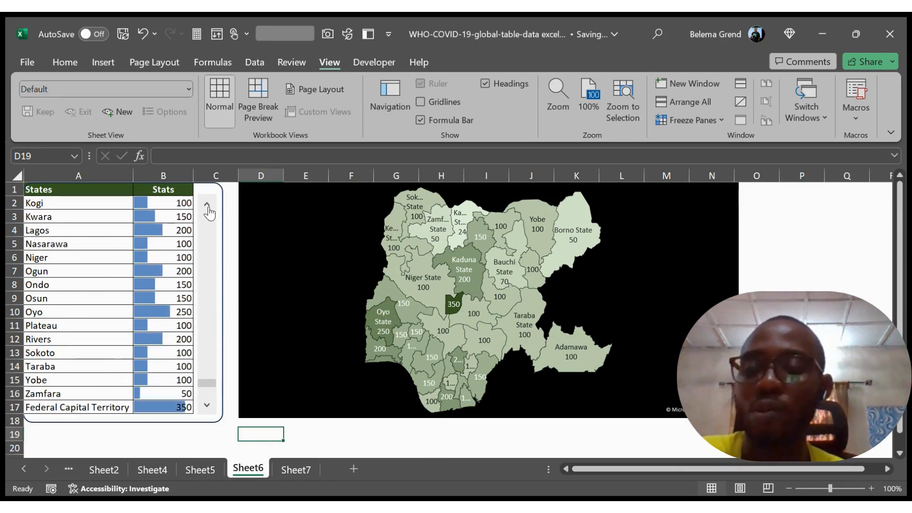
{"action": "left_click", "coordinate": [207, 205]}
{"action": "left_click", "coordinate": [207, 205]}
{"action": "left_click", "coordinate": [207, 205]}
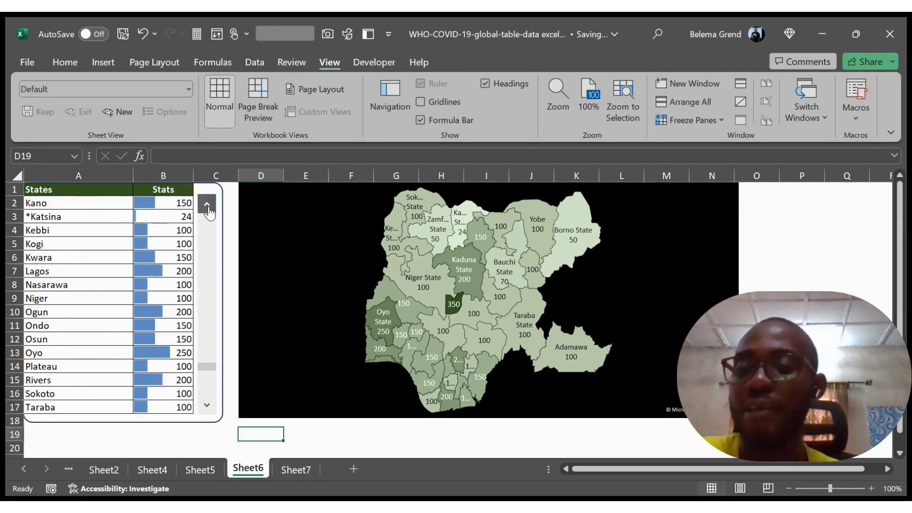
{"action": "left_click", "coordinate": [207, 205]}
{"action": "left_click", "coordinate": [207, 205]}
{"action": "left_click", "coordinate": [207, 205]}
{"action": "left_click", "coordinate": [207, 205]}
{"action": "left_click", "coordinate": [207, 205]}
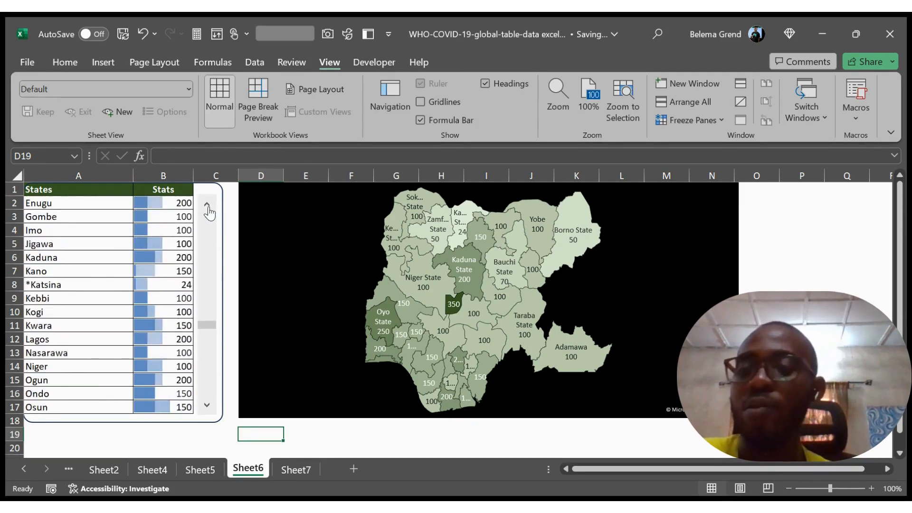
{"action": "left_click", "coordinate": [207, 205]}
{"action": "left_click", "coordinate": [207, 205]}
{"action": "left_click", "coordinate": [207, 205]}
{"action": "left_click", "coordinate": [207, 205]}
{"action": "left_click", "coordinate": [207, 206]}
{"action": "left_click", "coordinate": [207, 205]}
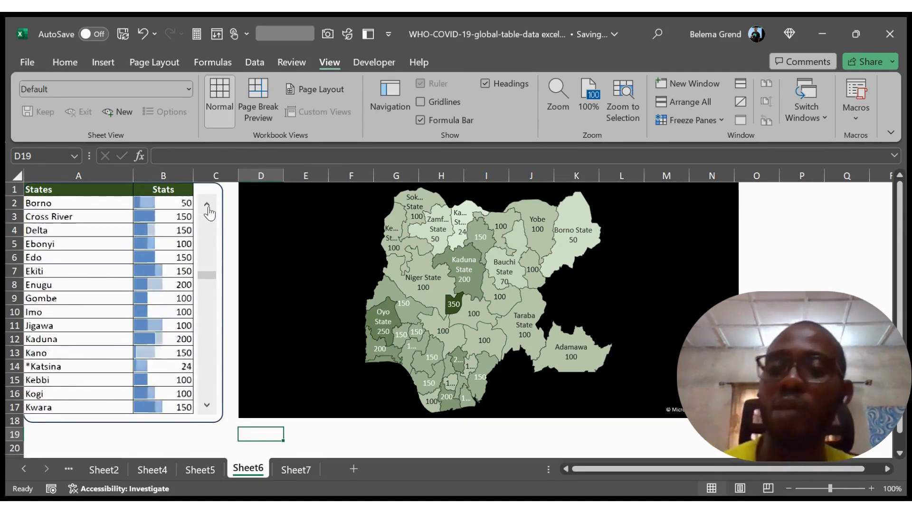
{"action": "left_click", "coordinate": [207, 205]}
{"action": "left_click", "coordinate": [207, 205]}
{"action": "left_click", "coordinate": [207, 205]}
{"action": "left_click", "coordinate": [207, 205]}
{"action": "left_click", "coordinate": [207, 205]}
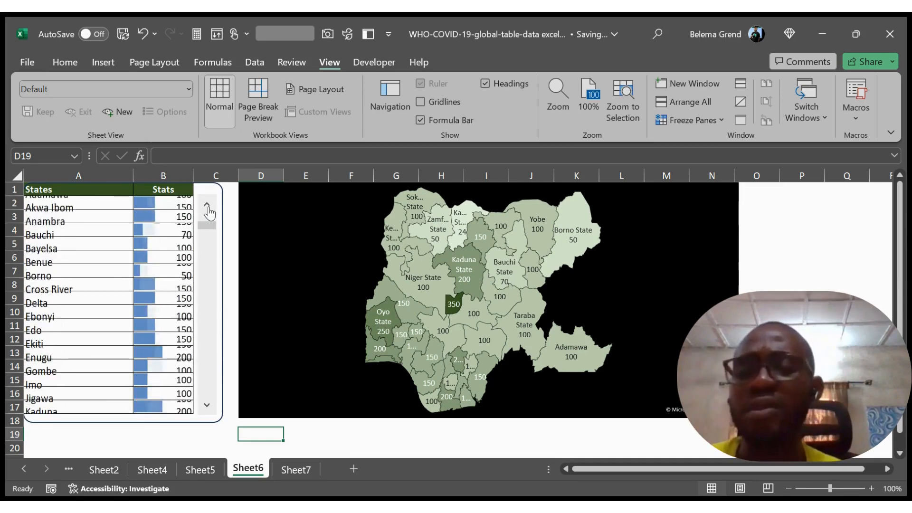
{"action": "left_click", "coordinate": [207, 205]}
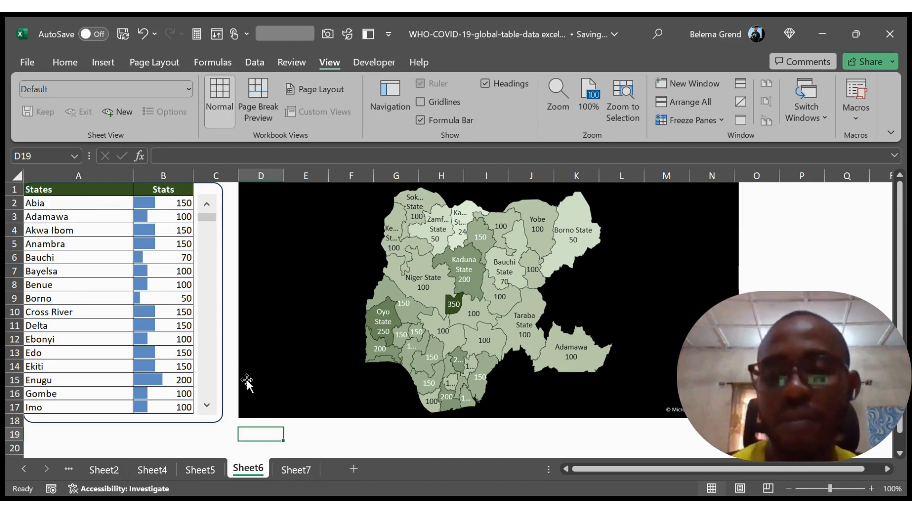
Copy the States and Stats headers from the Sheet5 table into A1:B1 of Sheet7
{"action": "left_click", "coordinate": [285, 469]}
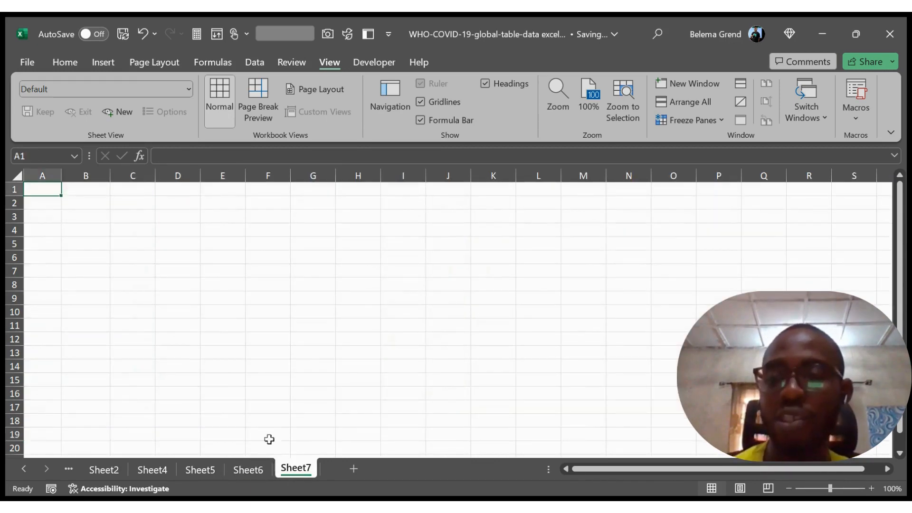
{"action": "left_click", "coordinate": [206, 470]}
{"action": "left_click_drag", "start_coordinate": [47, 190], "coordinate": [80, 192]}
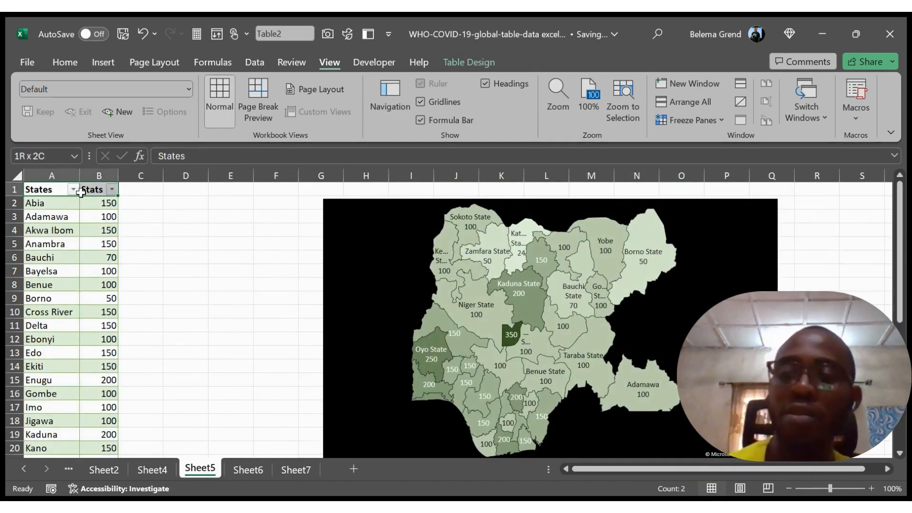
{"action": "key", "text": "ctrl+c"}
{"action": "left_click", "coordinate": [290, 469]}
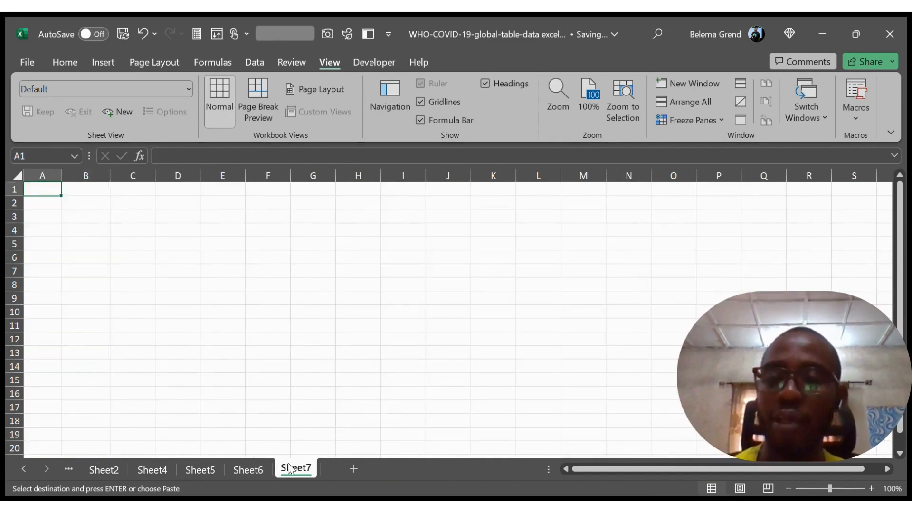
{"action": "key", "text": "ctrl+v"}
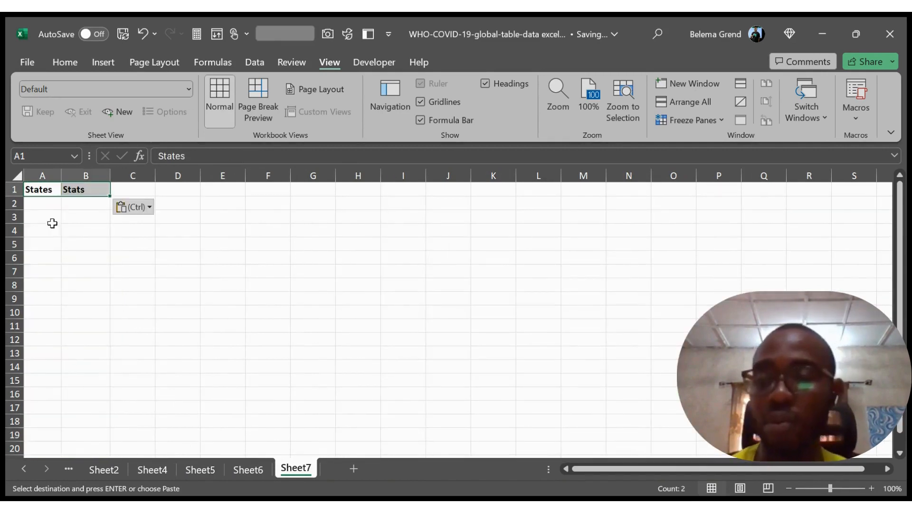
{"action": "left_click", "coordinate": [42, 204]}
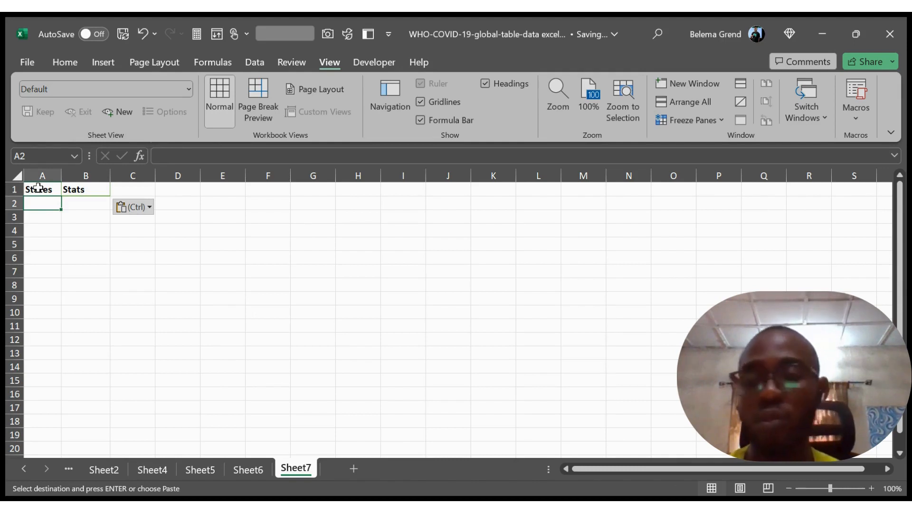
Insert a blank column before the States header on Sheet7 and narrow it to a thin margin
{"action": "left_click", "coordinate": [35, 171]}
{"action": "key", "text": "ctrl+shift+plus"}
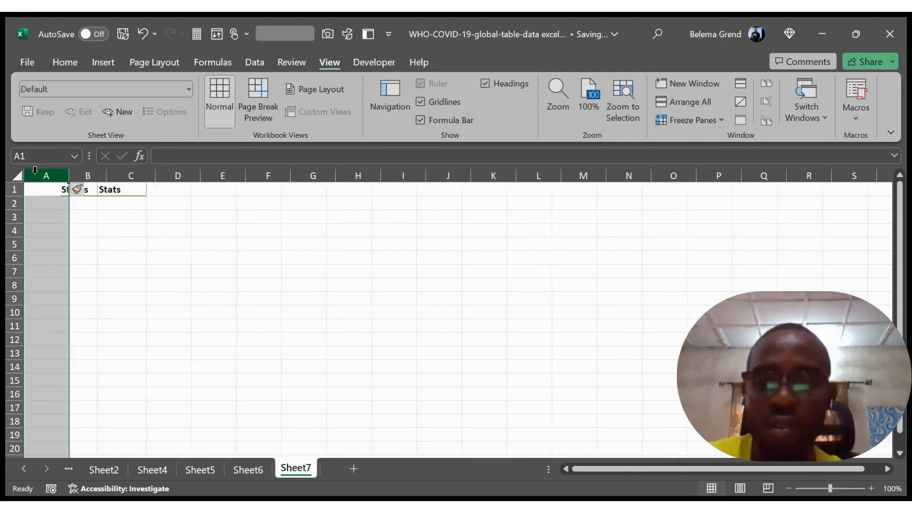
{"action": "left_click_drag", "start_coordinate": [70, 170], "coordinate": [48, 171]}
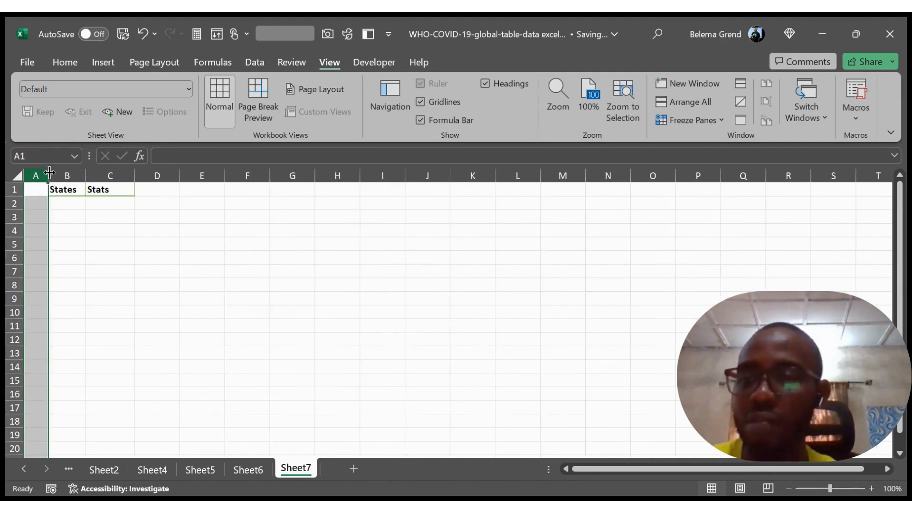
Enter =INDEX(Table2[States],1) in cell B2 of Sheet7, referencing the whole States column on Sheet5
{"action": "left_click", "coordinate": [67, 201]}
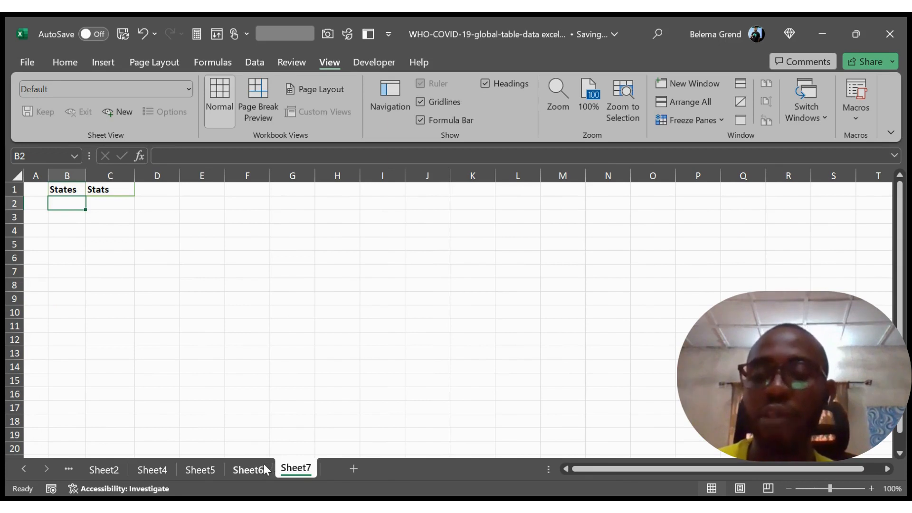
{"action": "left_click", "coordinate": [215, 467]}
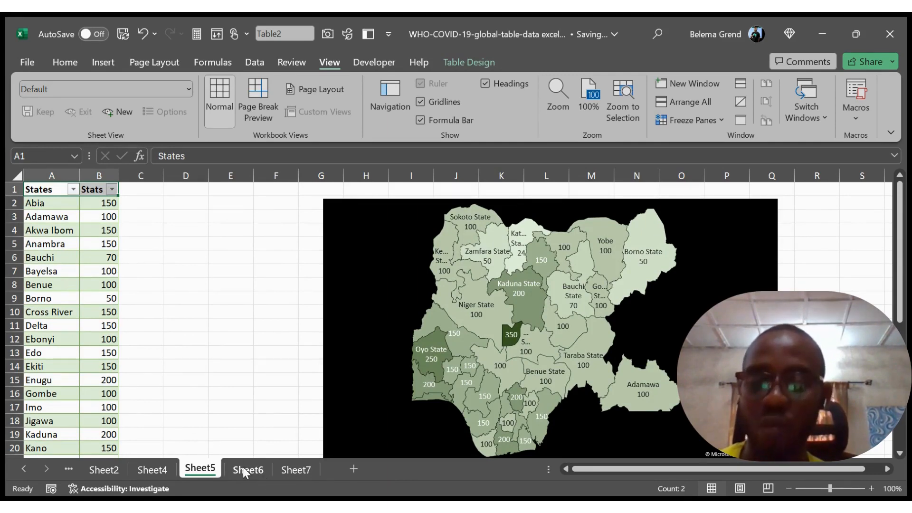
{"action": "left_click", "coordinate": [291, 469]}
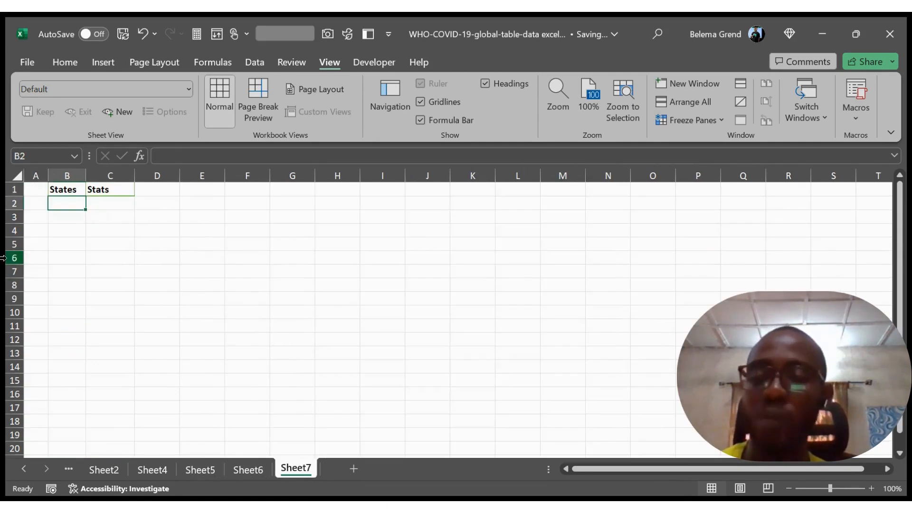
{"action": "type", "text": "=inde"}
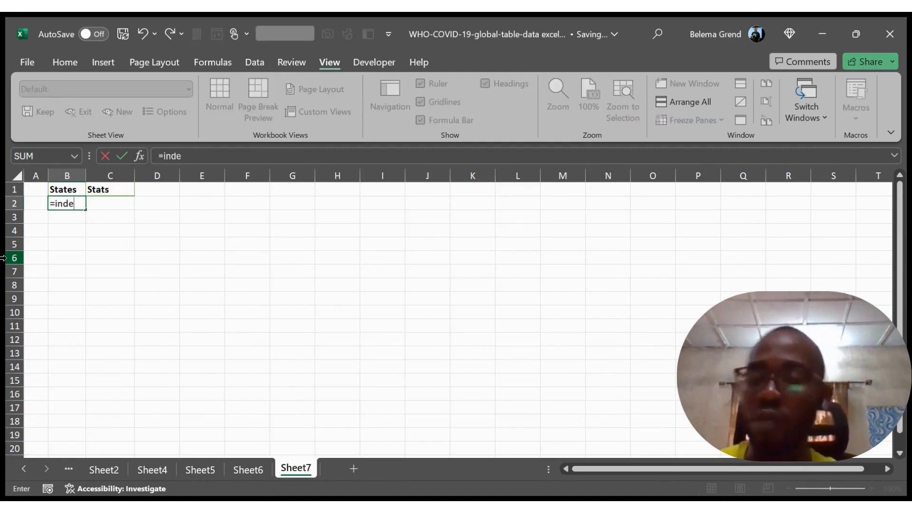
{"action": "key", "text": "Tab"}
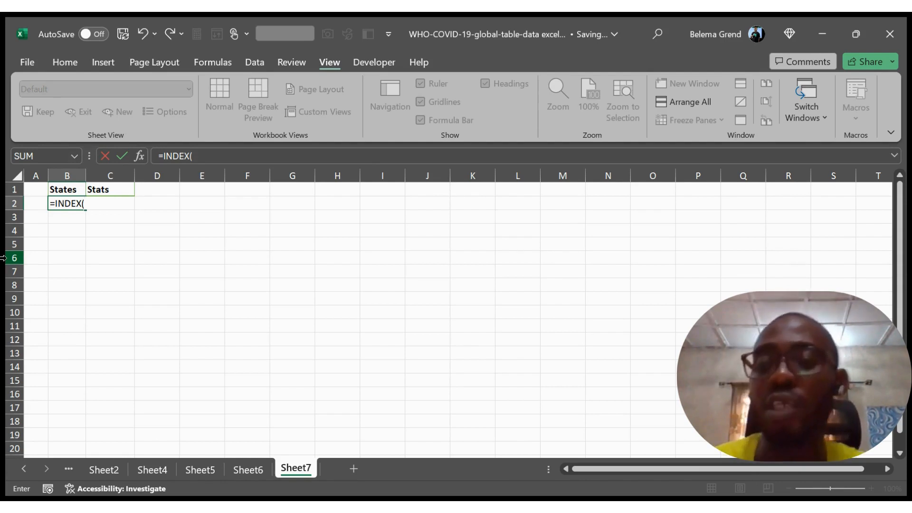
{"action": "left_click", "coordinate": [199, 470]}
{"action": "left_click", "coordinate": [51, 202]}
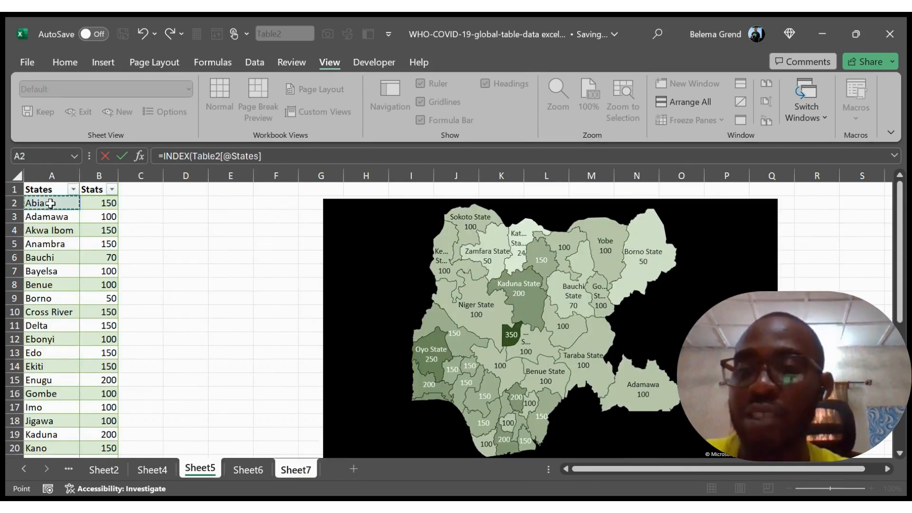
{"action": "key", "text": "ctrl+shift+Down"}
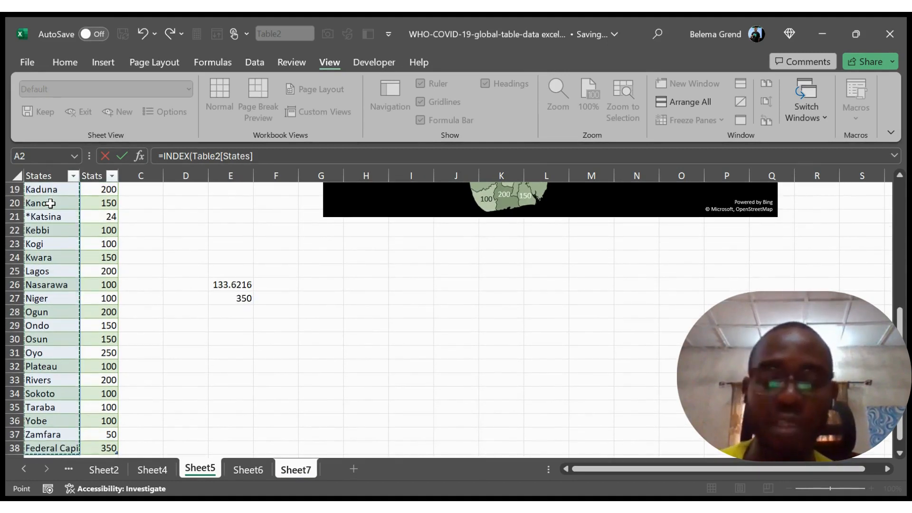
{"action": "type", "text": ",1"}
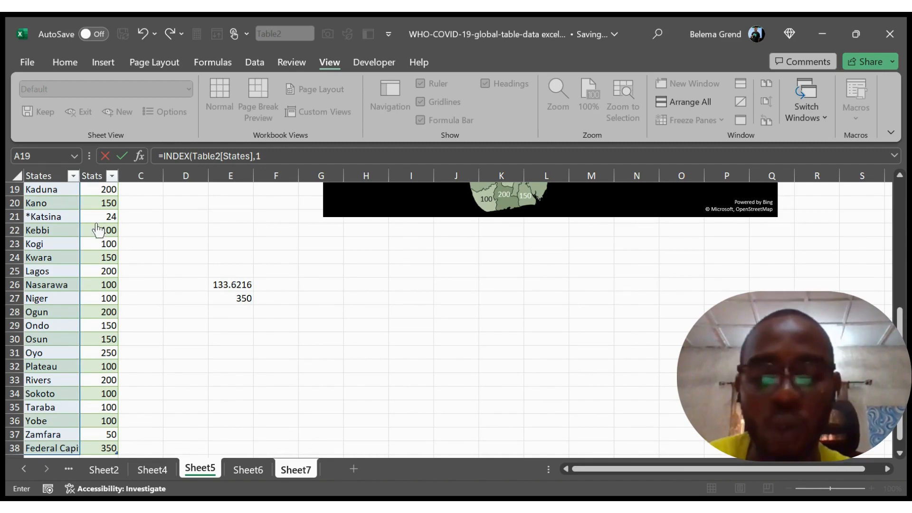
{"action": "type", "text": ")"}
{"action": "key", "text": "Return"}
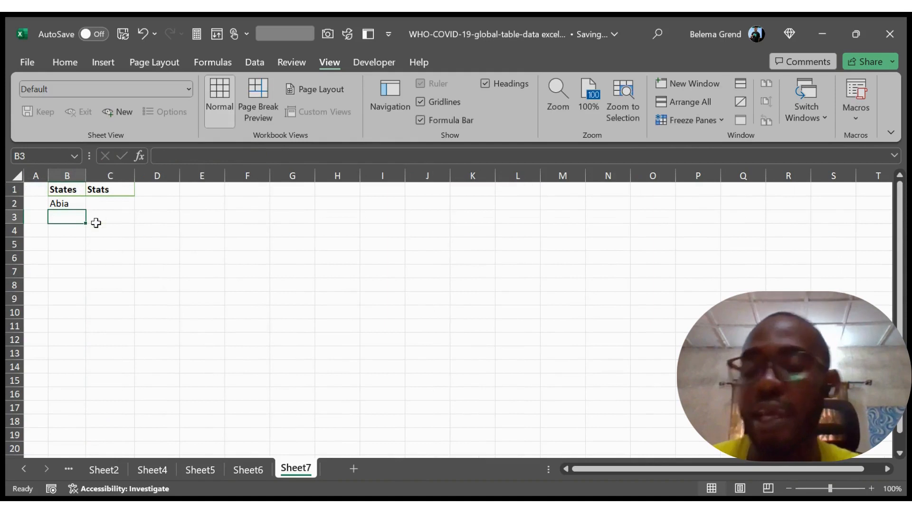
Try row number 2 in the INDEX formula in B2 and undo the change
{"action": "left_click", "coordinate": [67, 205]}
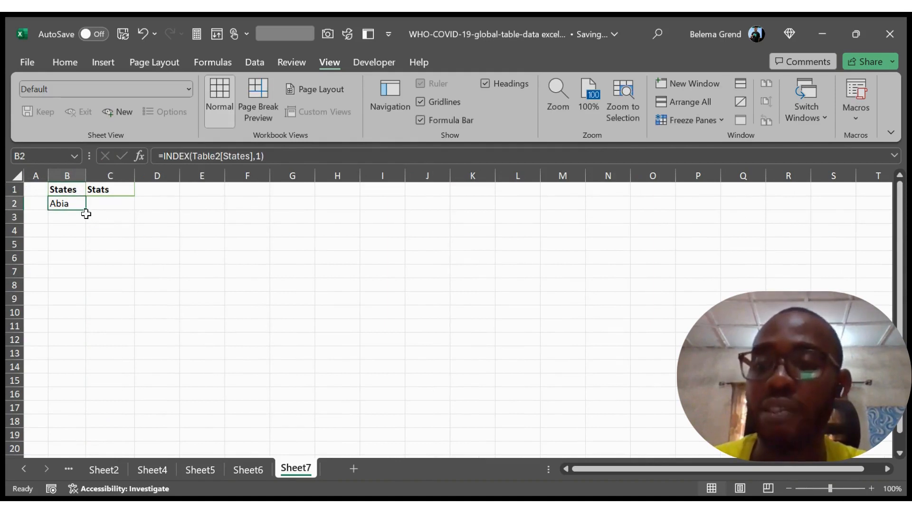
{"action": "left_click", "coordinate": [263, 157]}
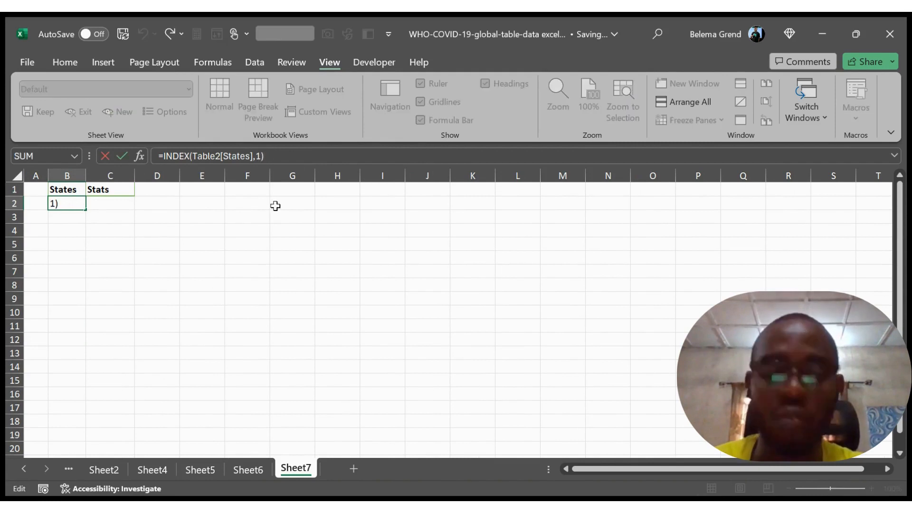
{"action": "key", "text": "BackSpace"}
{"action": "type", "text": "2"}
{"action": "key", "text": "ctrl+Return"}
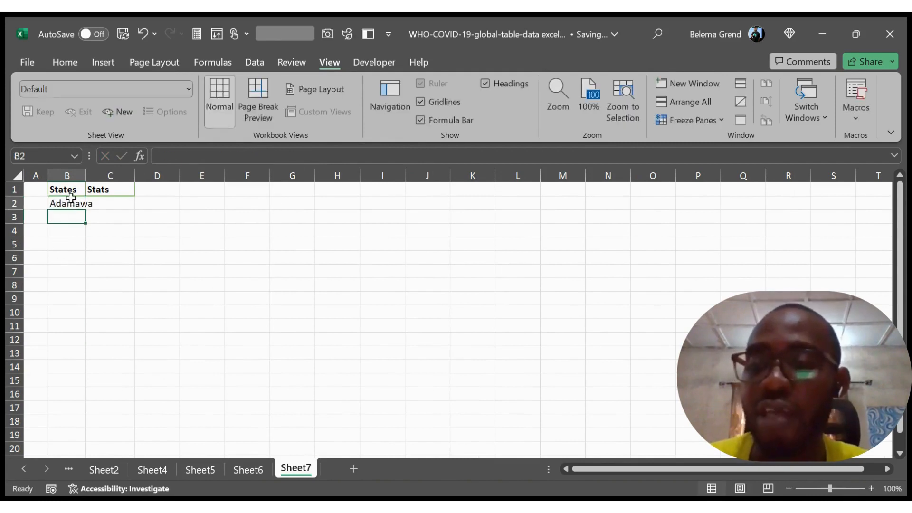
{"action": "key", "text": "ctrl+z"}
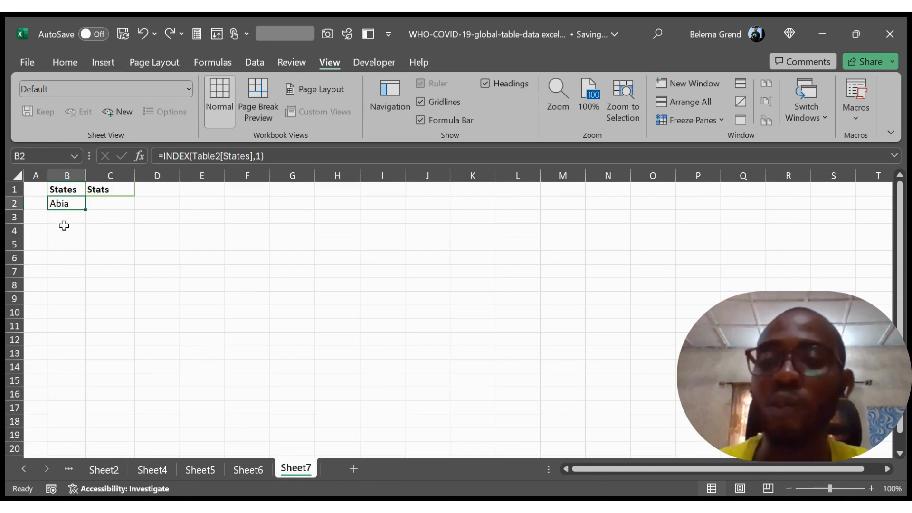
Insert a vertical scroll bar form control in column D from row 2 to row 15 and narrow it slightly
{"action": "left_click", "coordinate": [371, 61]}
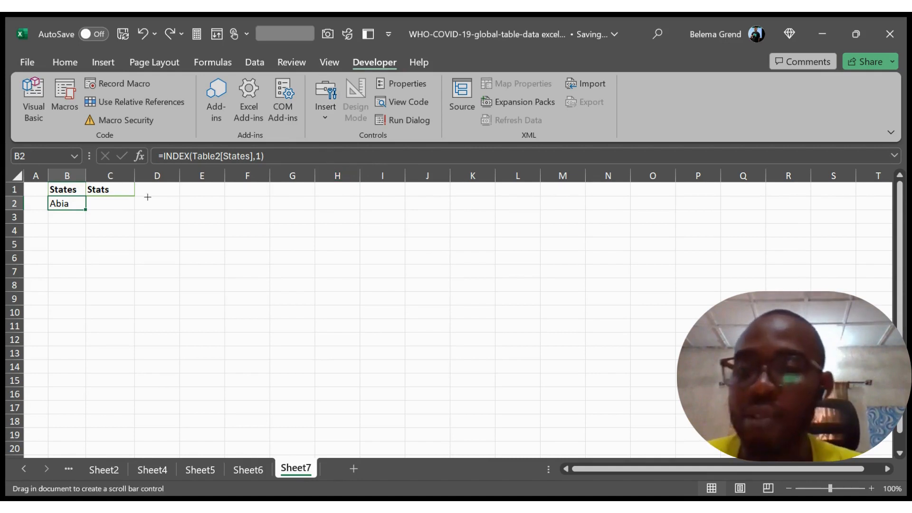
{"action": "left_click_drag", "start_coordinate": [148, 197], "coordinate": [168, 387]}
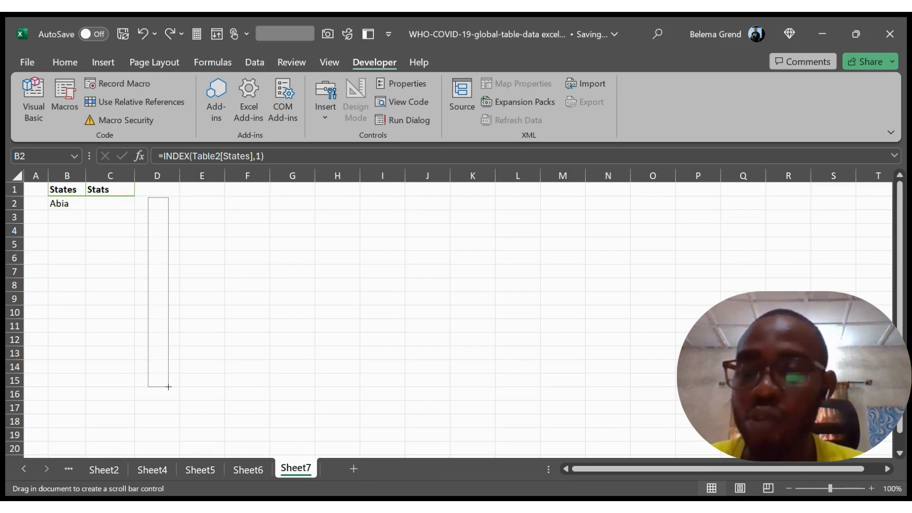
{"action": "left_click_drag", "start_coordinate": [169, 386], "coordinate": [167, 390]}
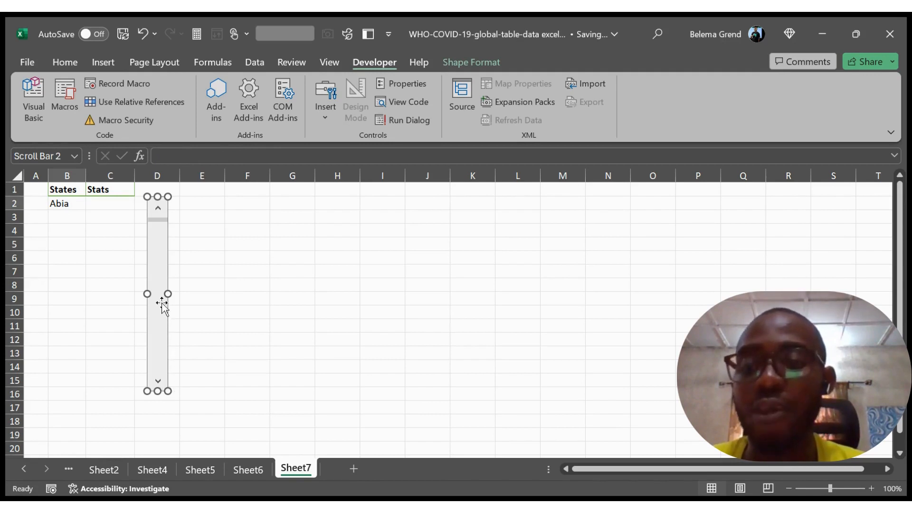
{"action": "left_click_drag", "start_coordinate": [167, 294], "coordinate": [162, 297]}
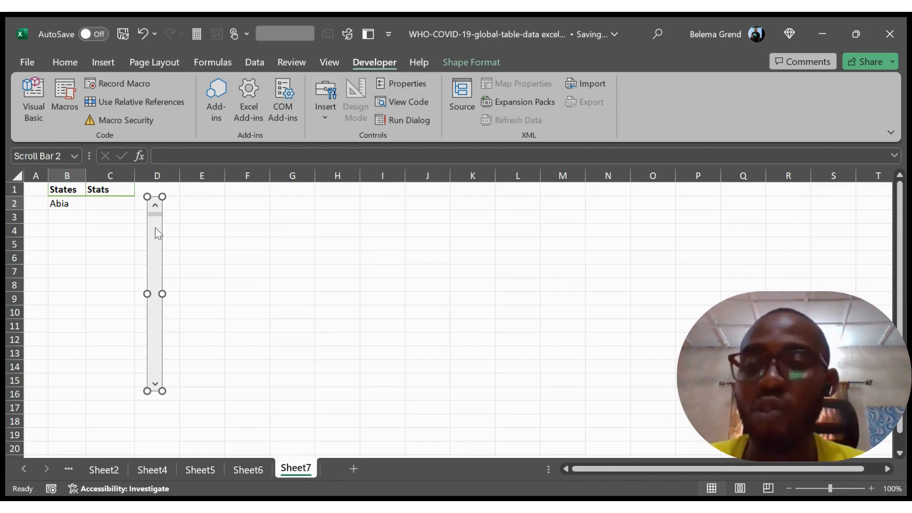
Link the scroll bar control to cell F1 and deselect it
{"action": "key", "text": "ctrl+1"}
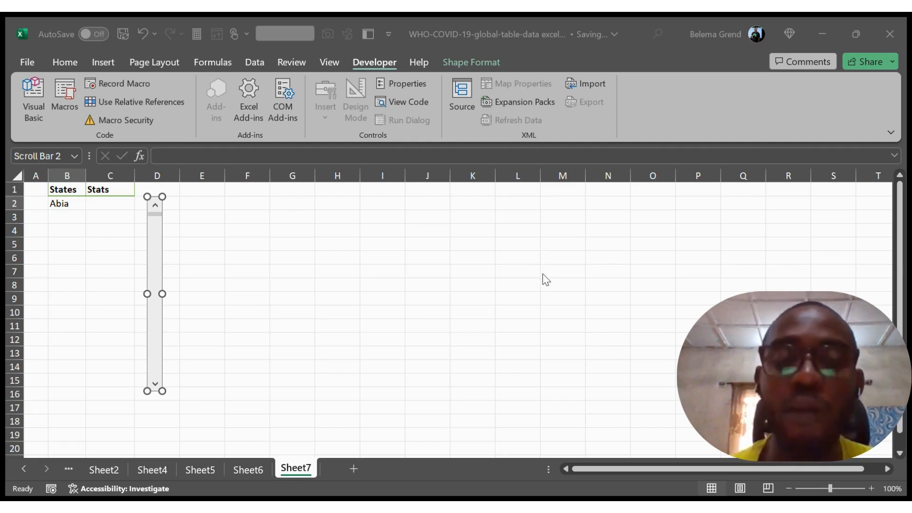
{"action": "left_click", "coordinate": [551, 282]}
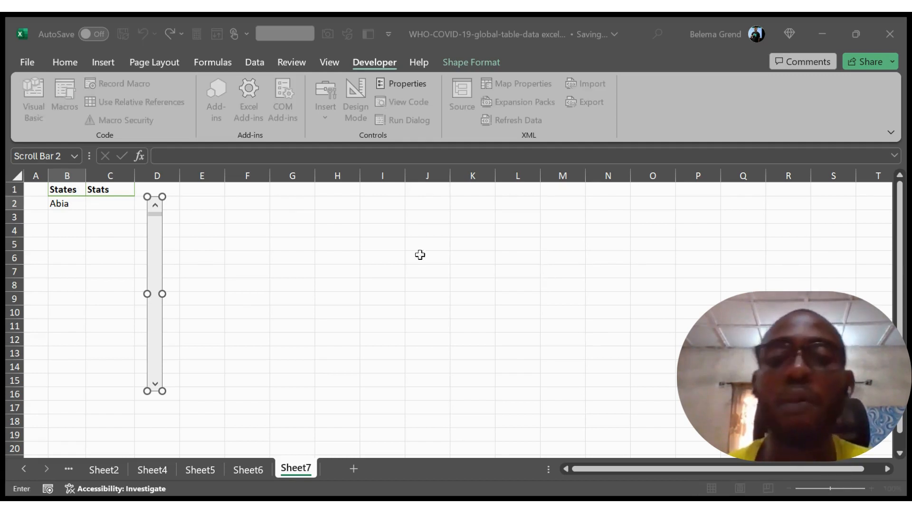
{"action": "left_click", "coordinate": [259, 190]}
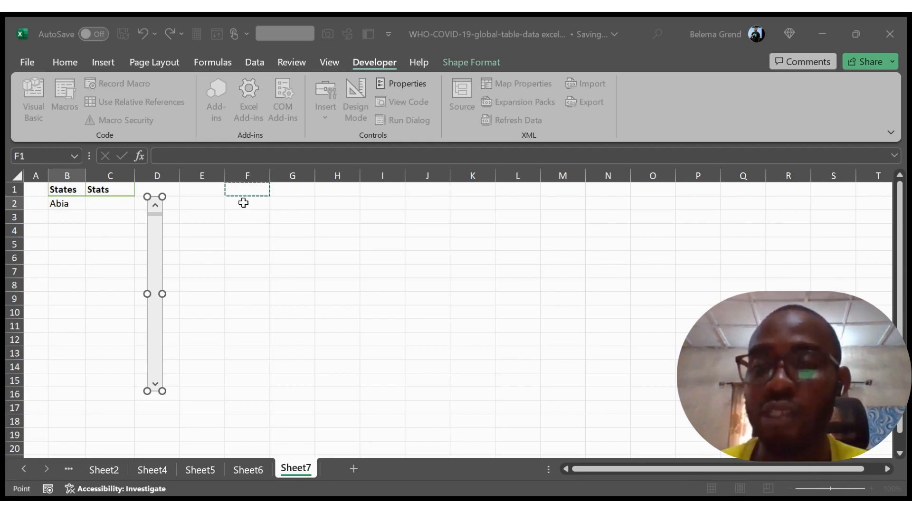
{"action": "key", "text": "Return"}
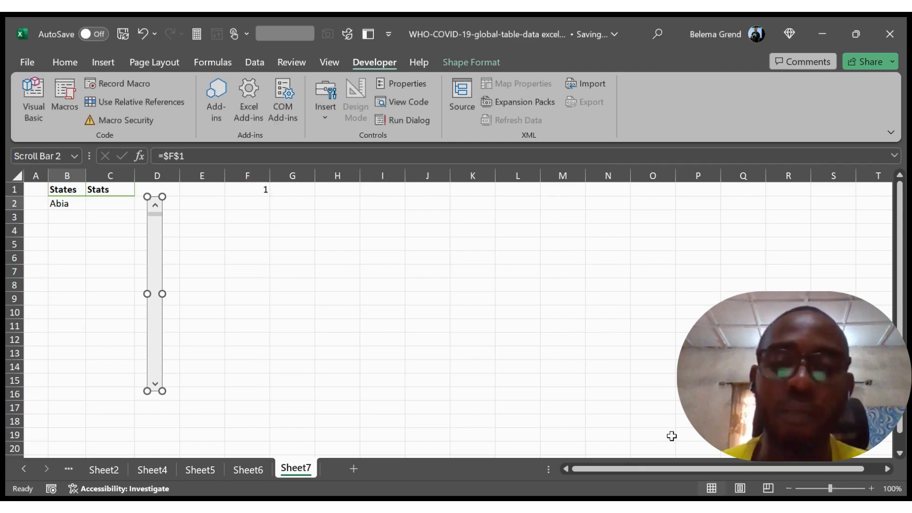
{"action": "left_click", "coordinate": [196, 242]}
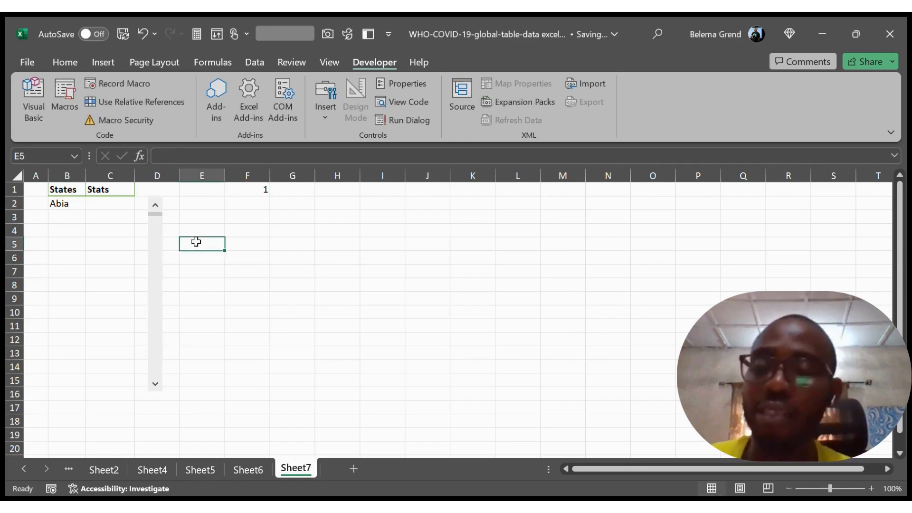
Test the scroll bar by paging it down and up while checking the linked value in F1
{"action": "left_click", "coordinate": [157, 275]}
{"action": "left_click", "coordinate": [157, 280]}
{"action": "left_click", "coordinate": [157, 299]}
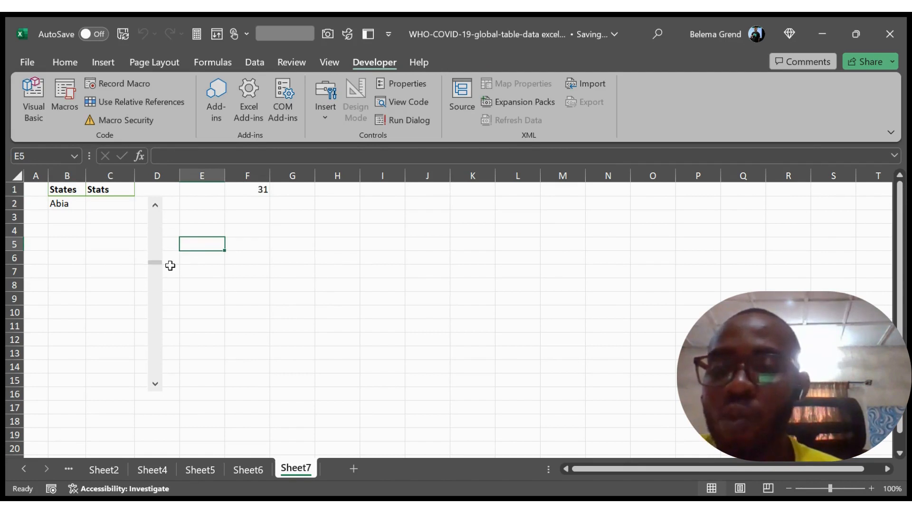
{"action": "left_click", "coordinate": [248, 189]}
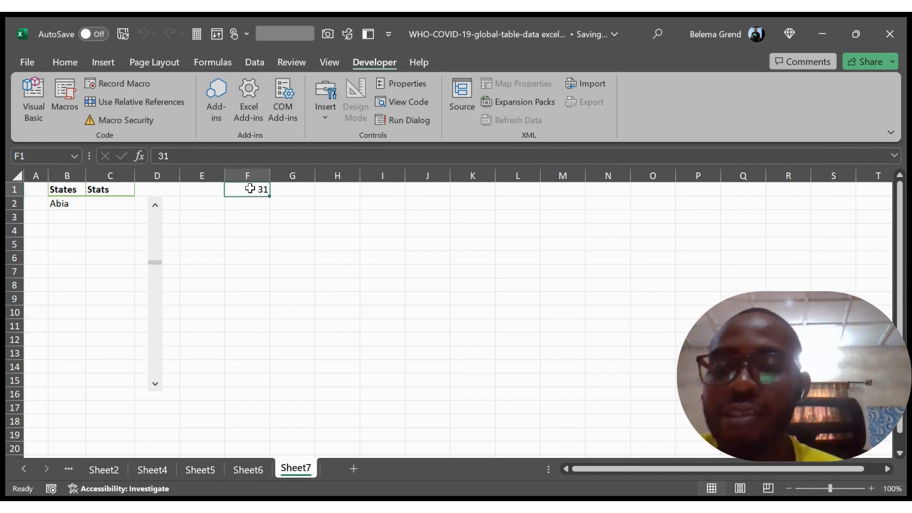
{"action": "left_click", "coordinate": [157, 234]}
{"action": "left_click", "coordinate": [157, 234]}
{"action": "left_click", "coordinate": [157, 232]}
{"action": "left_click", "coordinate": [157, 240]}
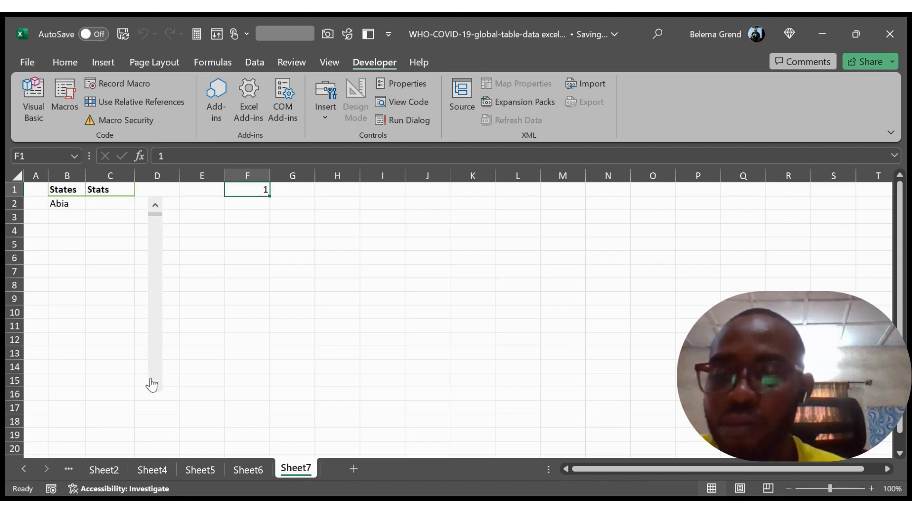
{"action": "left_click", "coordinate": [157, 377]}
{"action": "left_click", "coordinate": [157, 241]}
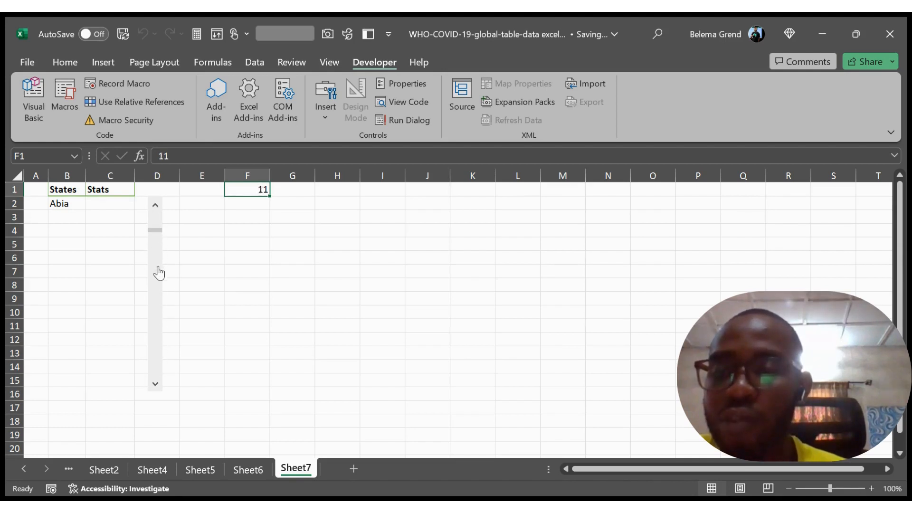
{"action": "left_click_drag", "start_coordinate": [156, 269], "coordinate": [147, 354]}
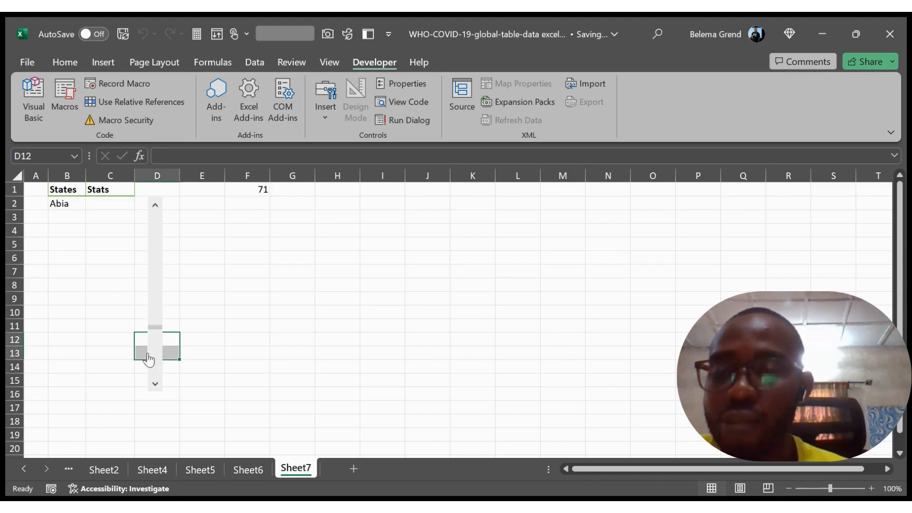
Test the scroll bar's single steps by moving it down to its maximum and partway back up
{"action": "left_click", "coordinate": [156, 369]}
{"action": "left_click", "coordinate": [154, 384]}
{"action": "left_click", "coordinate": [155, 383]}
{"action": "left_click", "coordinate": [155, 384]}
{"action": "left_click", "coordinate": [154, 384]}
{"action": "left_click", "coordinate": [155, 384]}
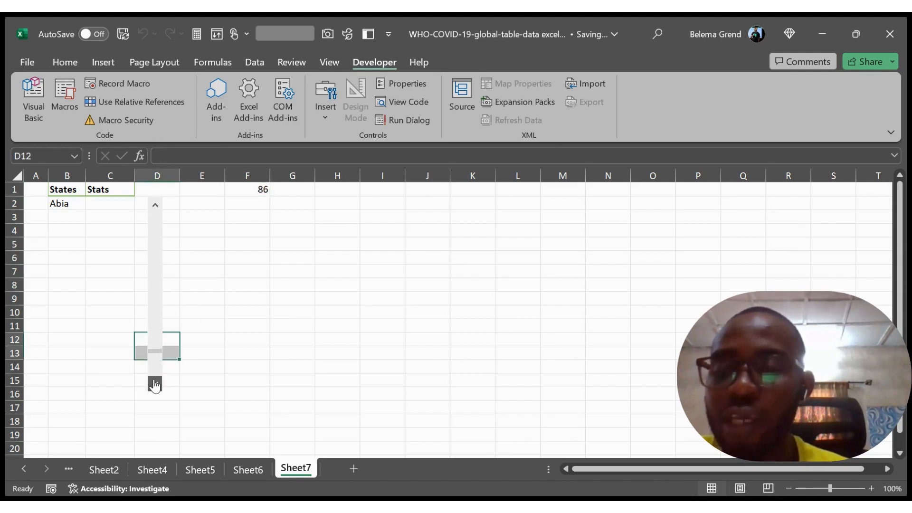
{"action": "left_click", "coordinate": [155, 384]}
{"action": "left_click", "coordinate": [155, 384]}
{"action": "left_click", "coordinate": [155, 384]}
{"action": "left_click", "coordinate": [155, 384]}
{"action": "left_click", "coordinate": [154, 383]}
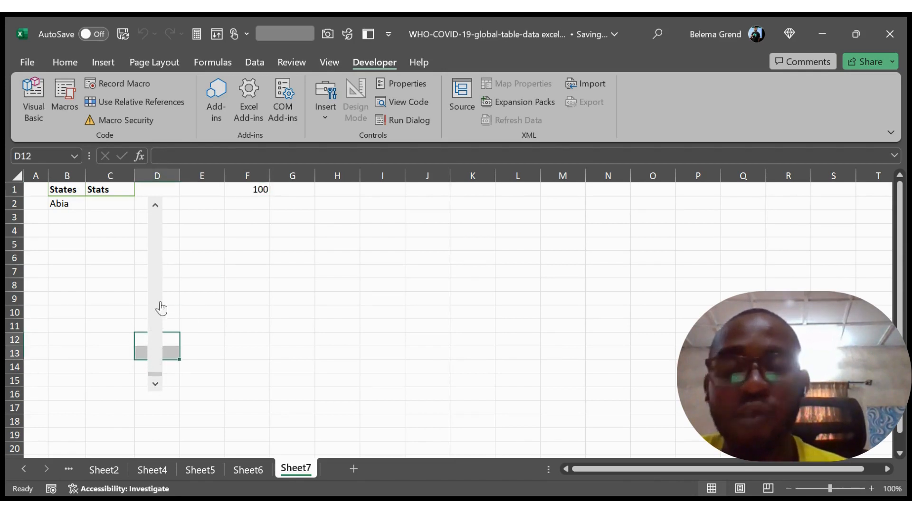
{"action": "left_click", "coordinate": [155, 206]}
{"action": "left_click", "coordinate": [155, 206]}
{"action": "left_click", "coordinate": [155, 206]}
{"action": "left_click", "coordinate": [155, 206]}
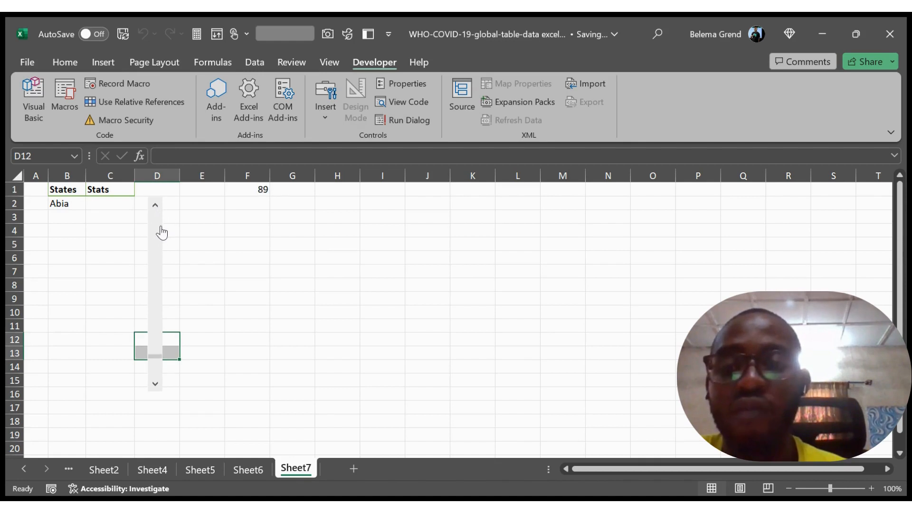
{"action": "left_click_drag", "start_coordinate": [156, 355], "coordinate": [155, 323]}
Replace the row number in B2's INDEX formula with $F$1, giving =INDEX(Table2[States],$F$1)
{"action": "left_click", "coordinate": [78, 203]}
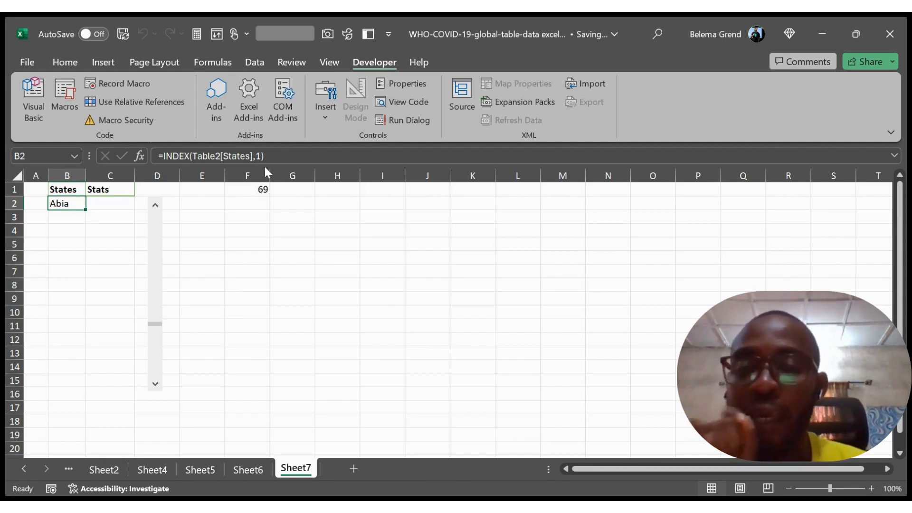
{"action": "left_click", "coordinate": [260, 156]}
{"action": "type", "text": ")"}
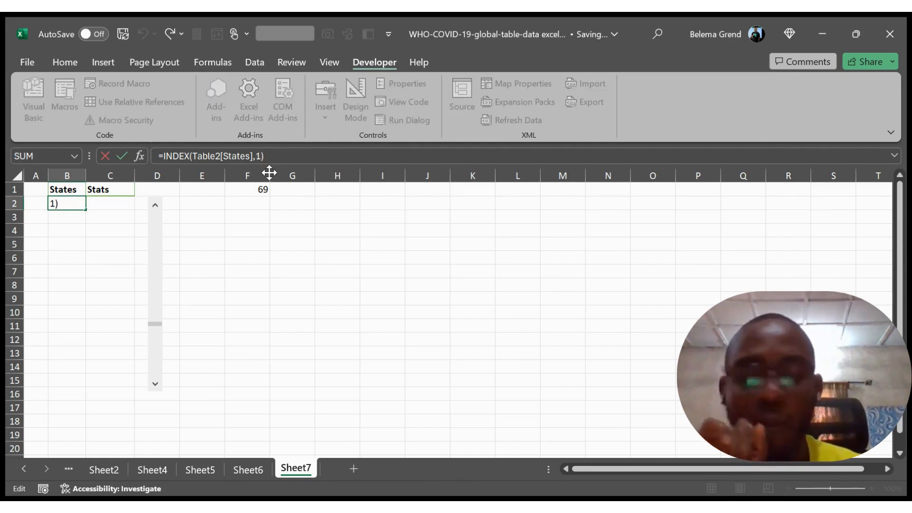
{"action": "key", "text": "BackSpace"}
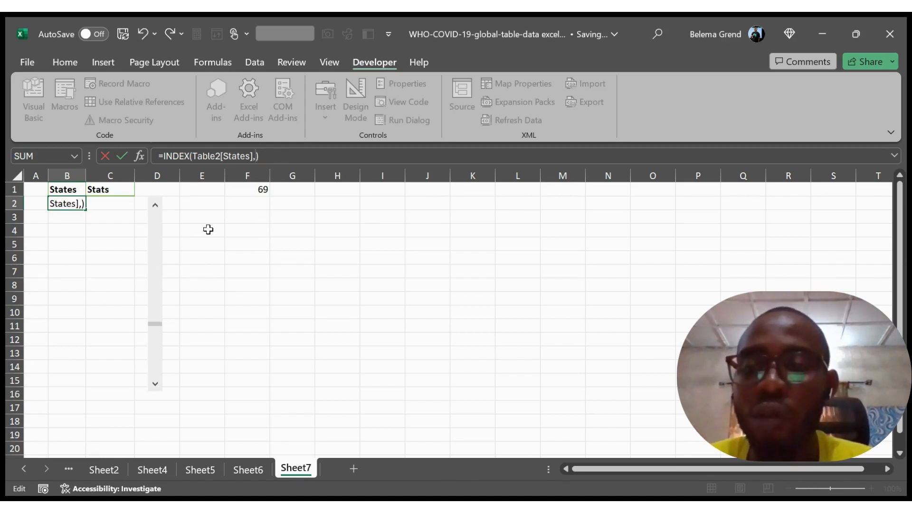
{"action": "type", "text": "F"}
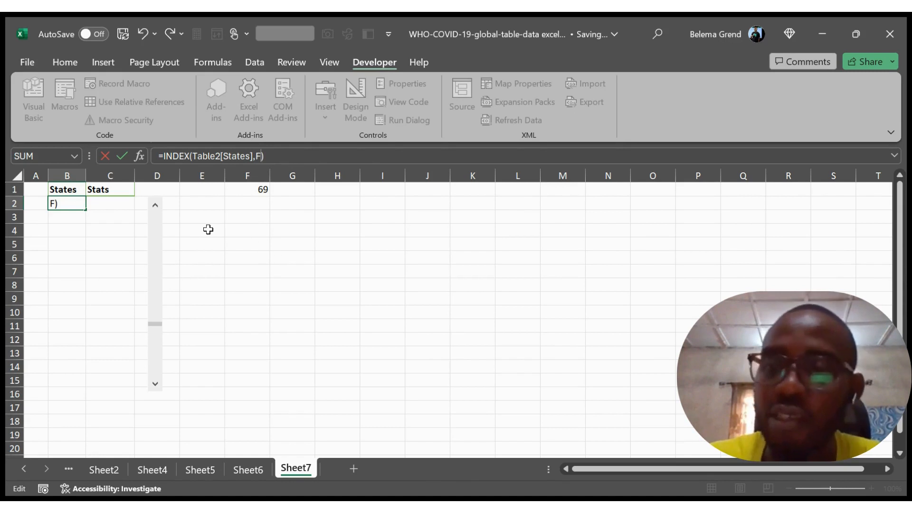
{"action": "type", "text": "1"}
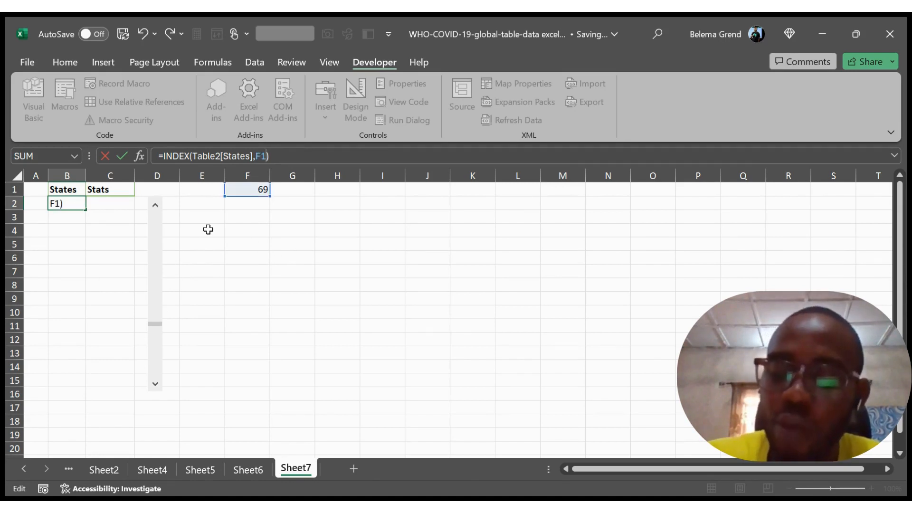
{"action": "key", "text": "F4"}
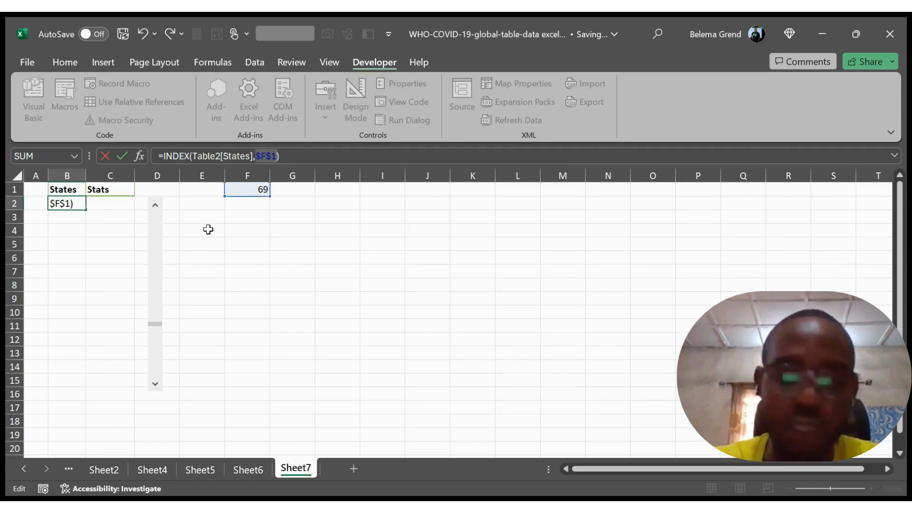
{"action": "key", "text": "Return"}
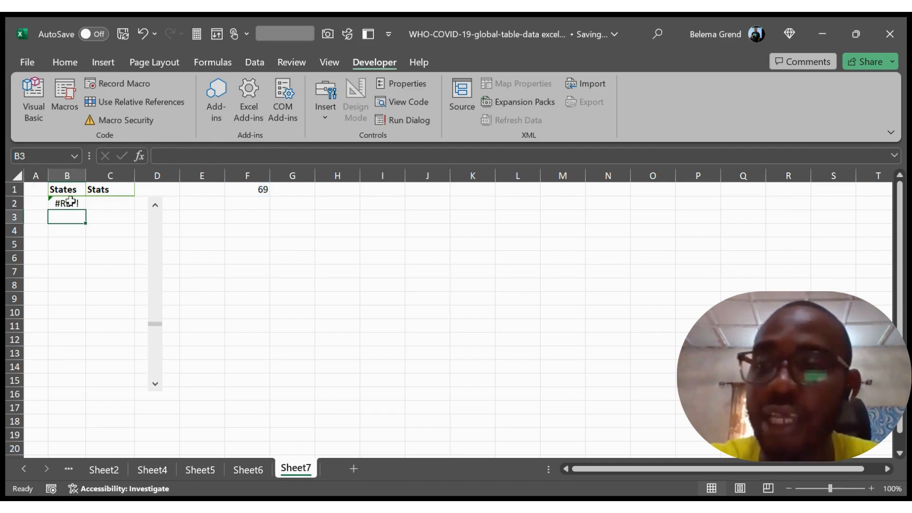
Check B2's formula by paging the scroll bar up into the states' range and stepping down past the last state
{"action": "left_click", "coordinate": [72, 205]}
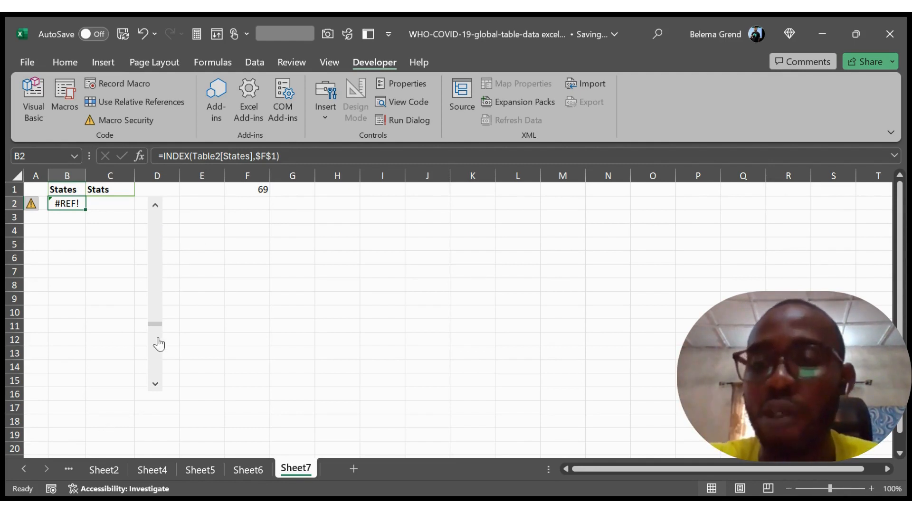
{"action": "left_click", "coordinate": [162, 287]}
{"action": "left_click", "coordinate": [149, 277]}
{"action": "left_click", "coordinate": [149, 263]}
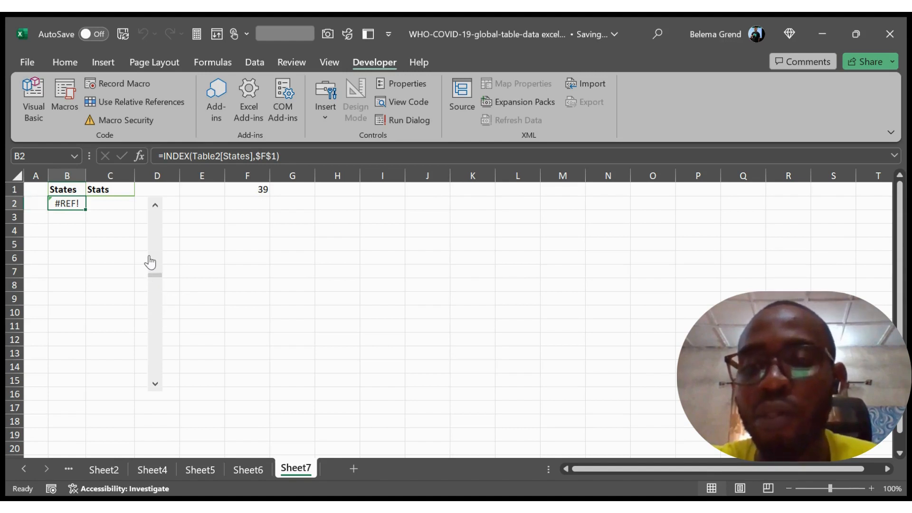
{"action": "left_click", "coordinate": [151, 243]}
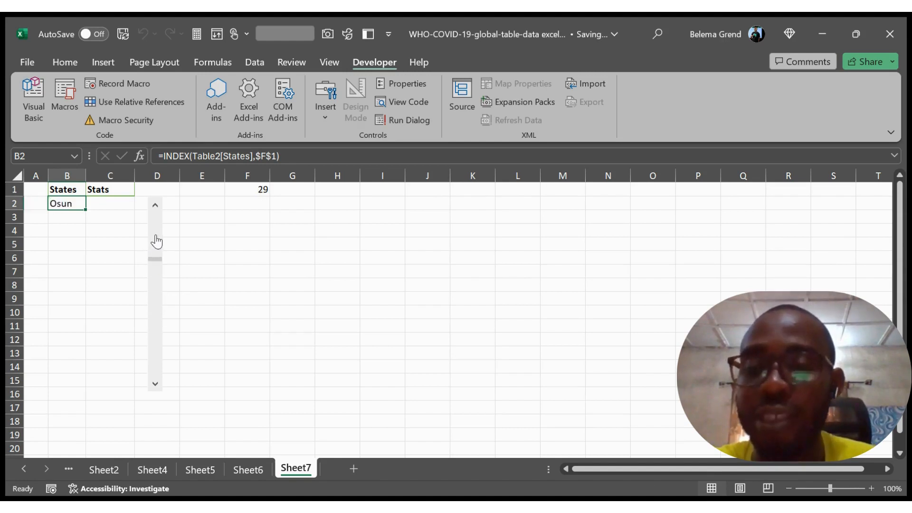
{"action": "left_click", "coordinate": [158, 387]}
{"action": "left_click", "coordinate": [157, 386]}
{"action": "left_click", "coordinate": [157, 386]}
{"action": "left_click", "coordinate": [158, 386]}
{"action": "left_click", "coordinate": [157, 386]}
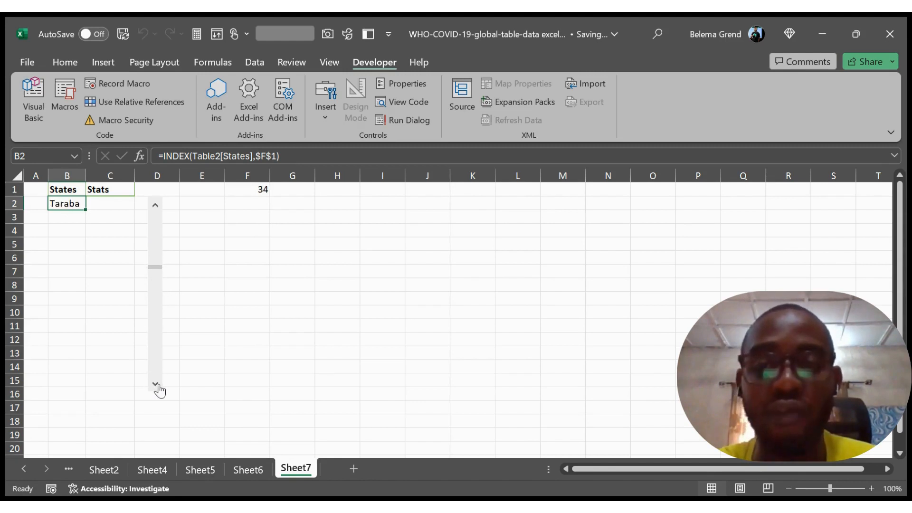
{"action": "left_click", "coordinate": [157, 384]}
{"action": "left_click", "coordinate": [157, 385]}
{"action": "left_click", "coordinate": [157, 384]}
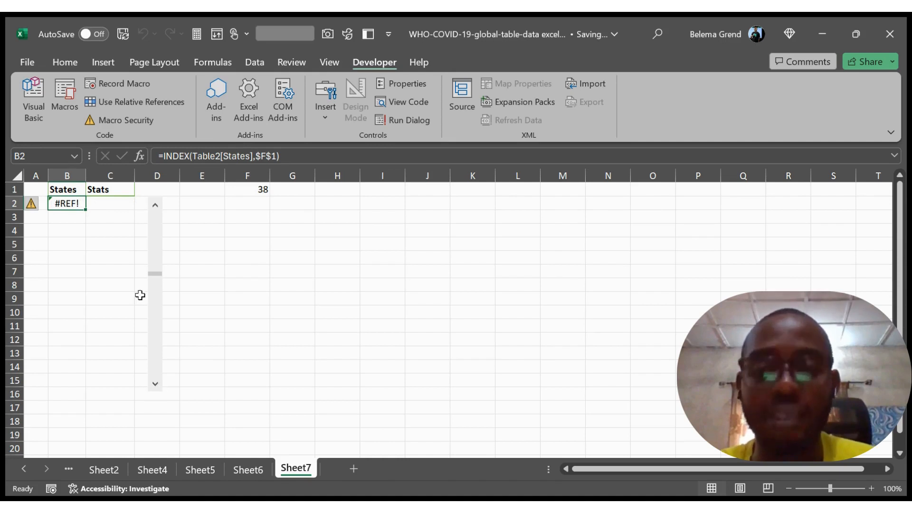
Step the scroll bar back up through the states until F1 is 1, and select F1
{"action": "left_click", "coordinate": [155, 213]}
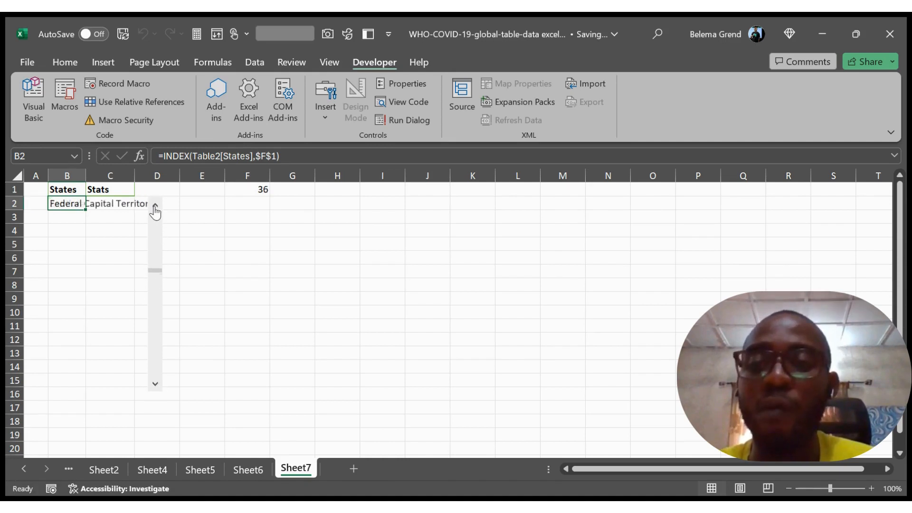
{"action": "left_click", "coordinate": [156, 214]}
{"action": "left_click", "coordinate": [156, 214]}
{"action": "left_click", "coordinate": [155, 213]}
{"action": "left_click", "coordinate": [155, 213]}
{"action": "left_click", "coordinate": [155, 213]}
{"action": "left_click", "coordinate": [155, 213]}
{"action": "left_click", "coordinate": [156, 213]}
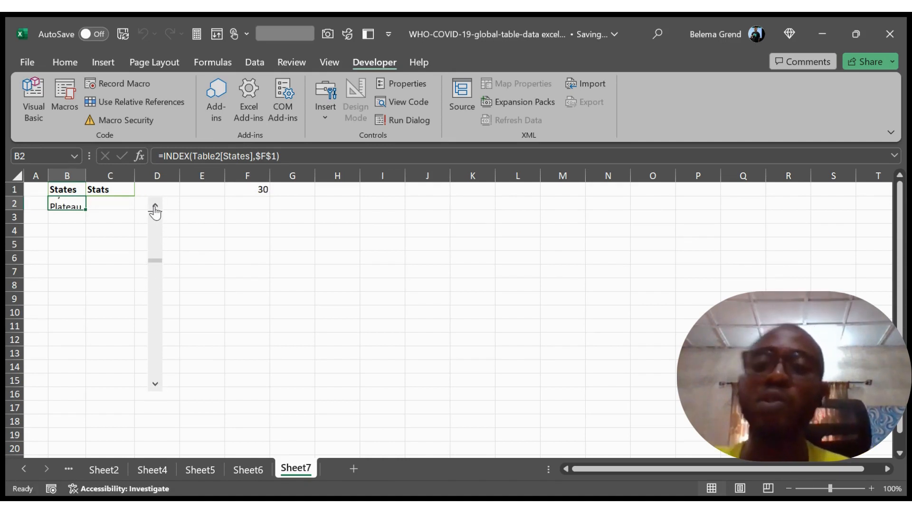
{"action": "left_click", "coordinate": [155, 213]}
{"action": "left_click", "coordinate": [155, 212]}
{"action": "left_click", "coordinate": [156, 212]}
{"action": "left_click", "coordinate": [155, 213]}
{"action": "left_click", "coordinate": [155, 213]}
{"action": "left_click", "coordinate": [155, 212]}
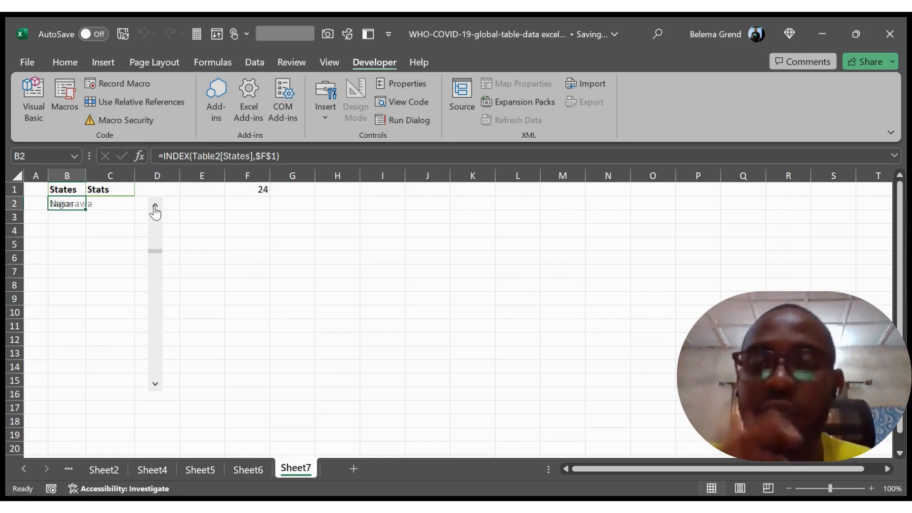
{"action": "left_click", "coordinate": [155, 213]}
{"action": "left_click", "coordinate": [156, 212]}
{"action": "left_click", "coordinate": [155, 213]}
{"action": "left_click", "coordinate": [156, 213]}
{"action": "left_click", "coordinate": [155, 213]}
{"action": "left_click", "coordinate": [155, 213]}
{"action": "left_click", "coordinate": [155, 212]}
{"action": "left_click", "coordinate": [155, 213]}
{"action": "left_click", "coordinate": [155, 213]}
{"action": "left_click", "coordinate": [156, 212]}
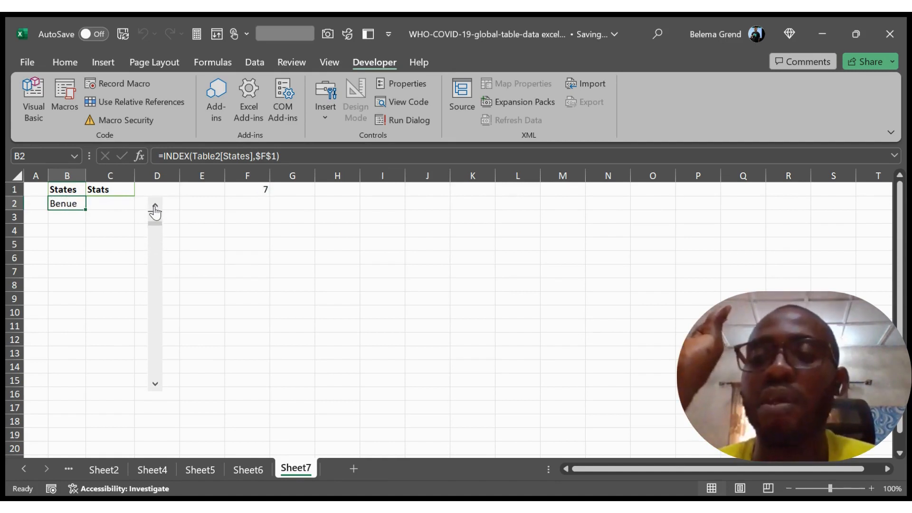
{"action": "left_click", "coordinate": [155, 213]}
{"action": "left_click", "coordinate": [155, 213]}
{"action": "left_click", "coordinate": [156, 212]}
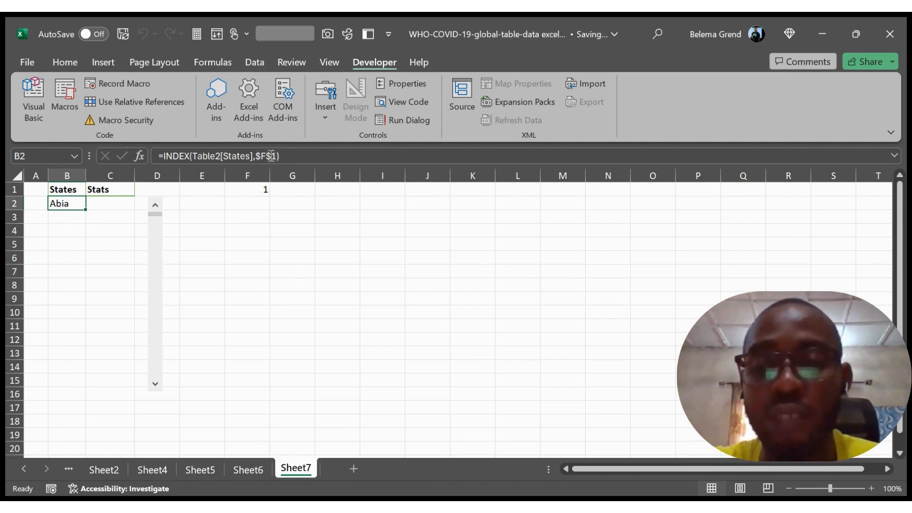
{"action": "left_click", "coordinate": [255, 192]}
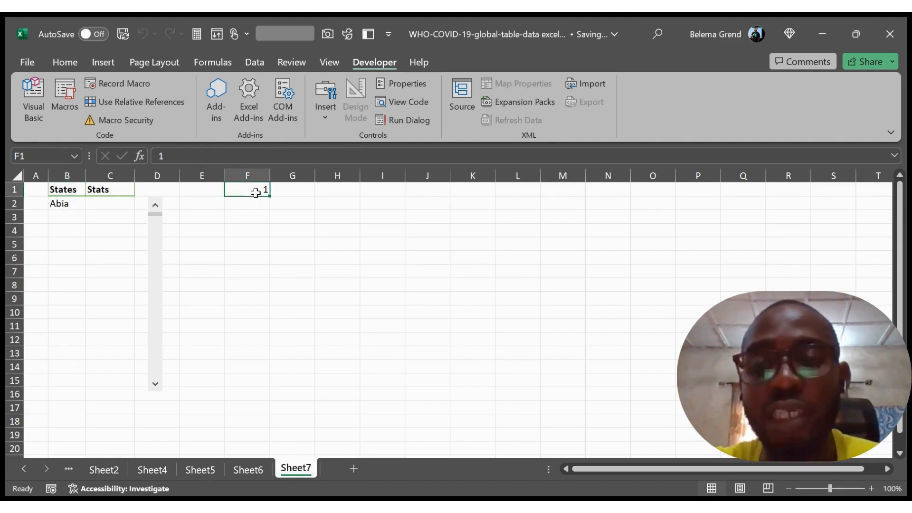
Copy B2's INDEX formula down to B4 and test the three cells by stepping the scroll bar down until F1 is 5
{"action": "left_click", "coordinate": [71, 203]}
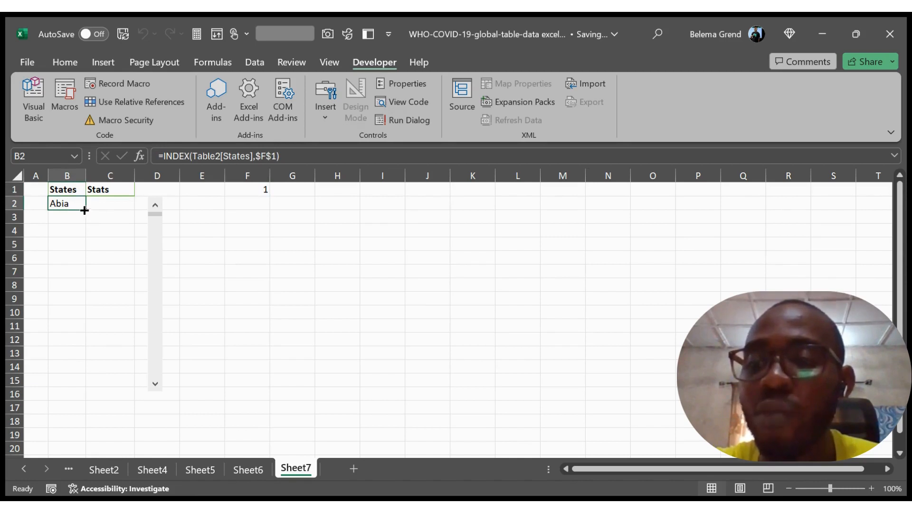
{"action": "left_click_drag", "start_coordinate": [85, 211], "coordinate": [82, 235]}
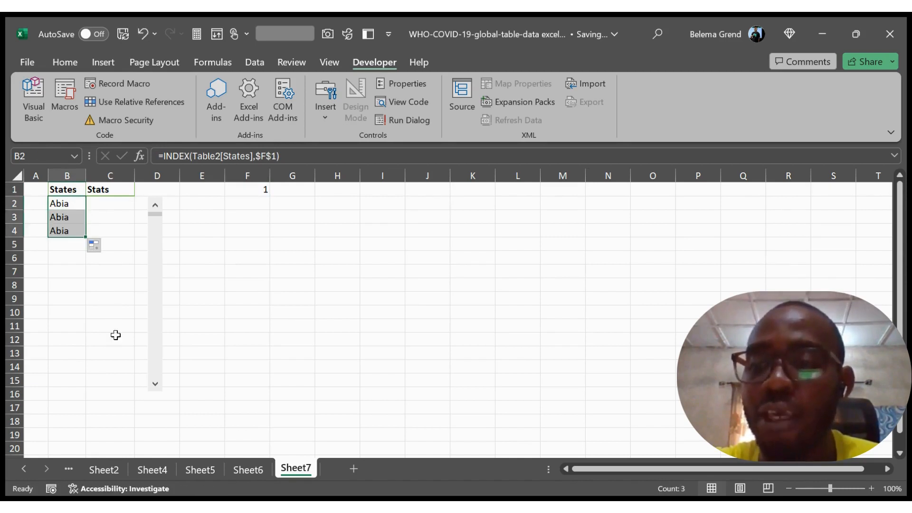
{"action": "left_click", "coordinate": [154, 384]}
{"action": "left_click", "coordinate": [155, 384]}
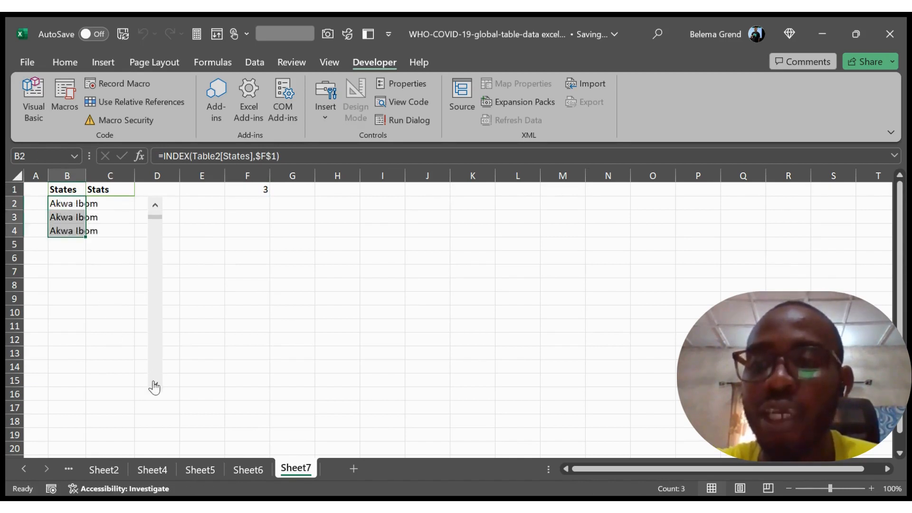
{"action": "left_click", "coordinate": [155, 383]}
{"action": "left_click", "coordinate": [154, 384]}
{"action": "left_click", "coordinate": [65, 201]}
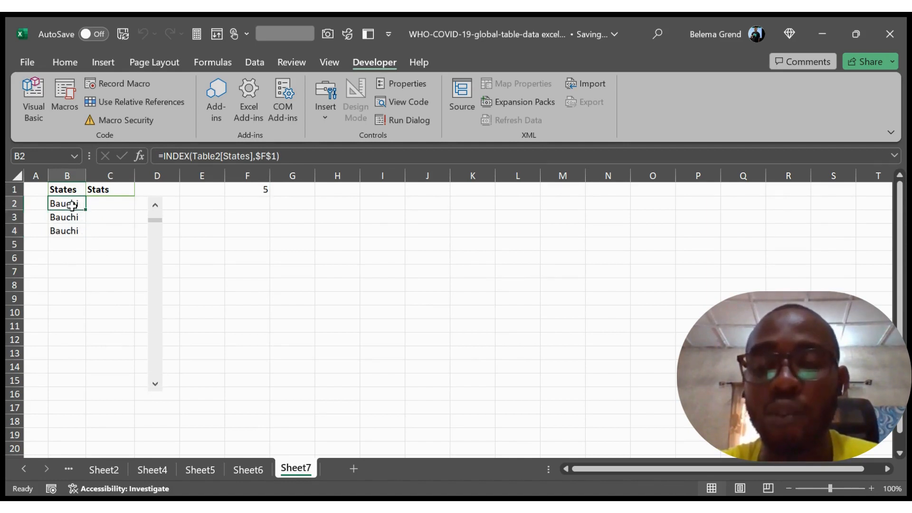
{"action": "left_click", "coordinate": [265, 191]}
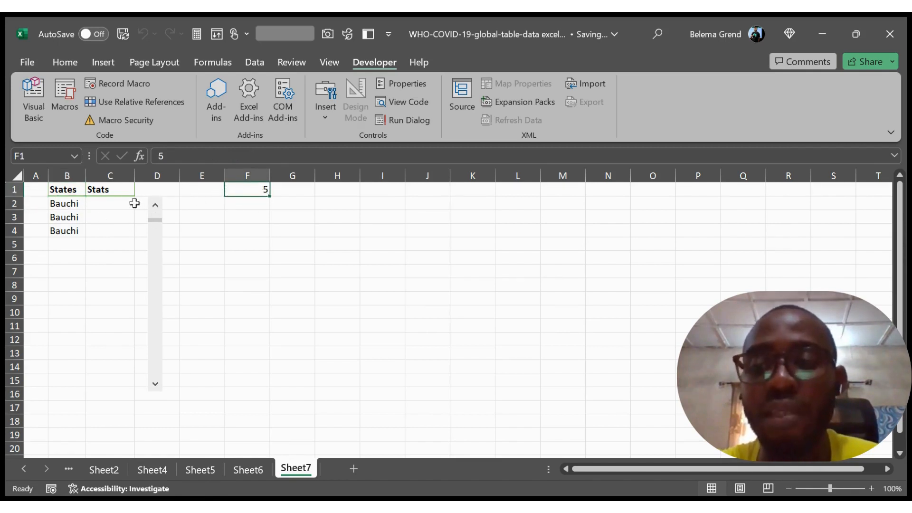
Step the scroll bar back up until F1 is 2, and clear the copied formulas from B3:B4
{"action": "left_click", "coordinate": [156, 207]}
{"action": "left_click", "coordinate": [155, 206]}
{"action": "left_click", "coordinate": [155, 207]}
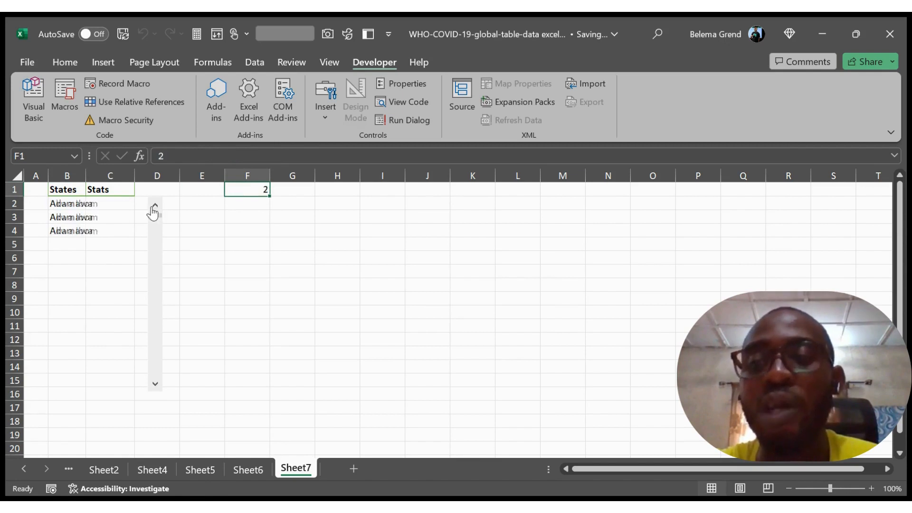
{"action": "left_click", "coordinate": [61, 203]}
{"action": "left_click", "coordinate": [72, 219]}
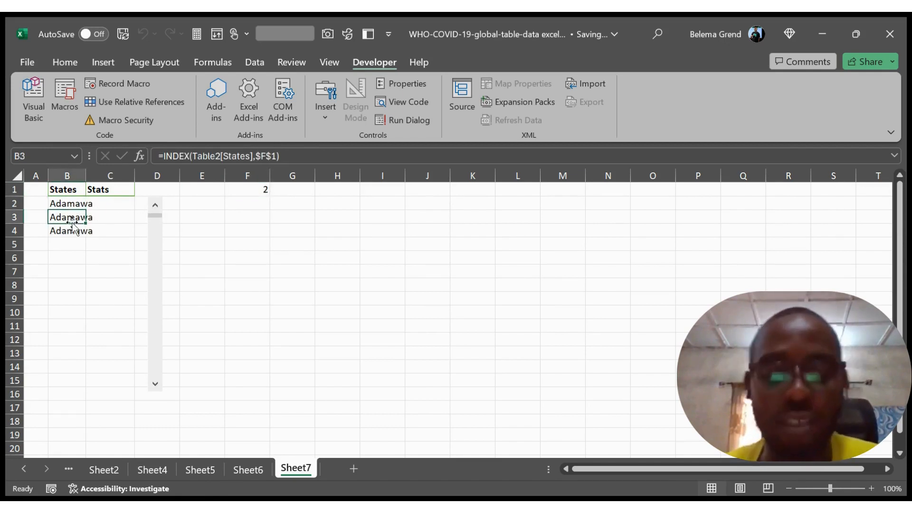
{"action": "left_click_drag", "start_coordinate": [71, 222], "coordinate": [72, 231]}
{"action": "key", "text": "Delete"}
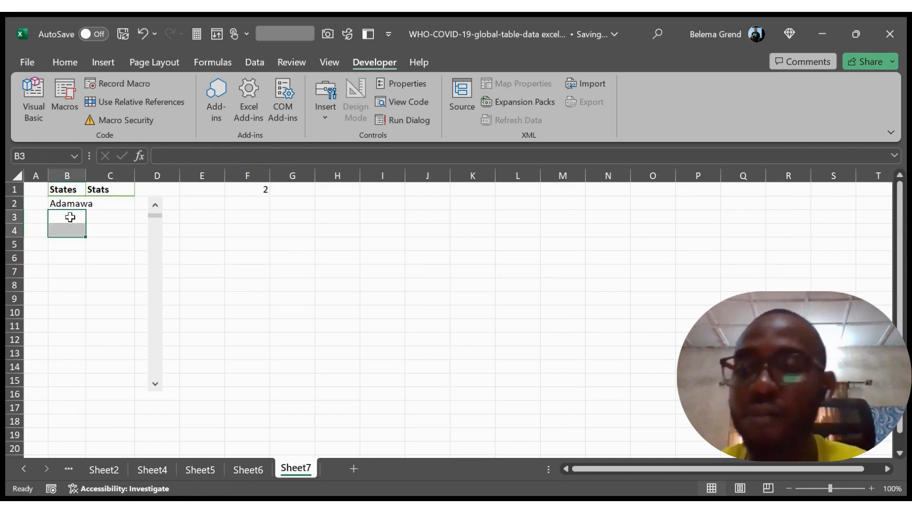
Extend the row argument in B2's formula with a ROW offset, giving =INDEX(Table2[States],$F$1+ROW(E1)-1)
{"action": "left_click", "coordinate": [61, 201]}
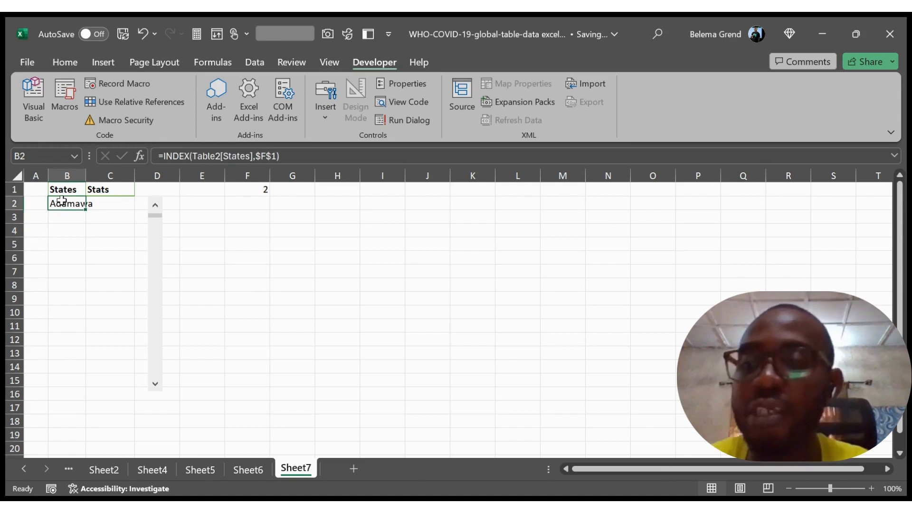
{"action": "left_click", "coordinate": [276, 155]}
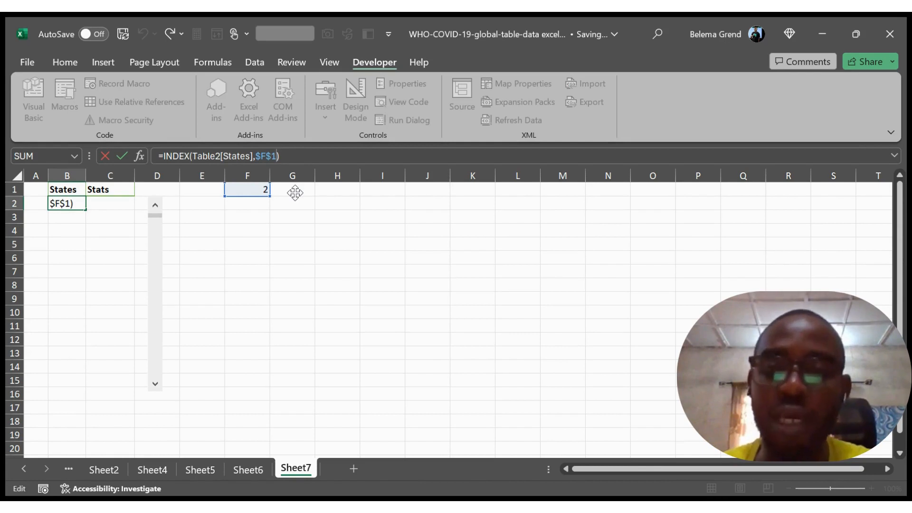
{"action": "type", "text": "+"}
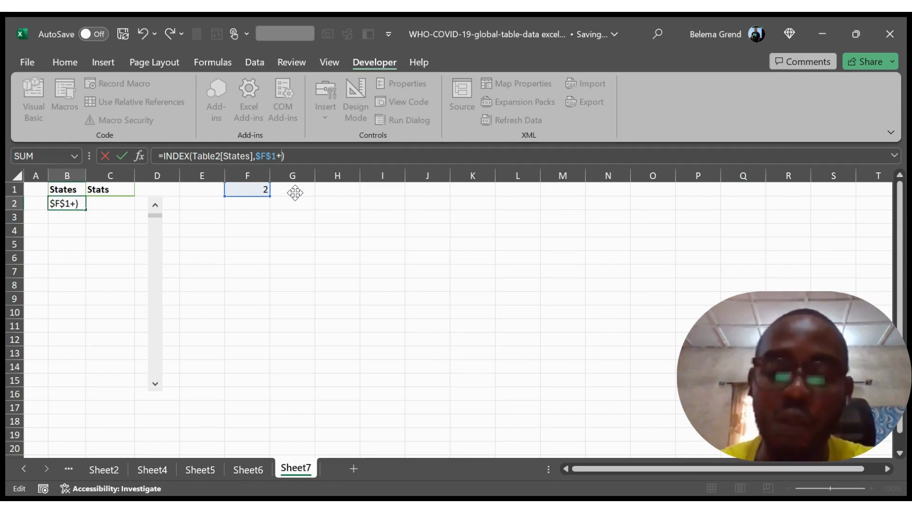
{"action": "type", "text": "row"}
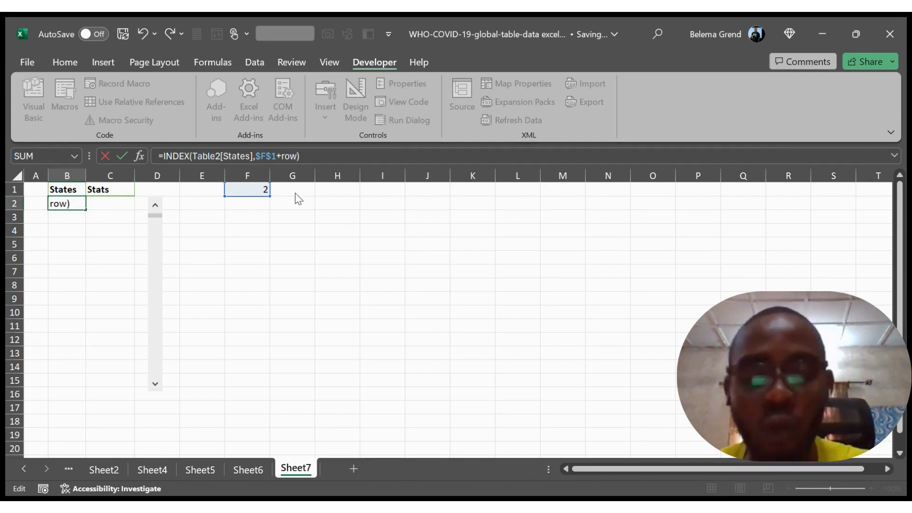
{"action": "type", "text": "("}
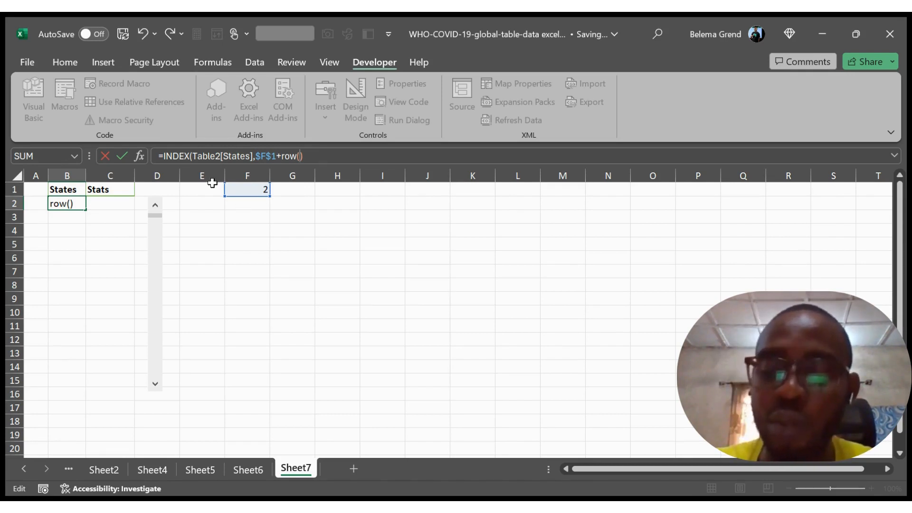
{"action": "type", "text": "e1"}
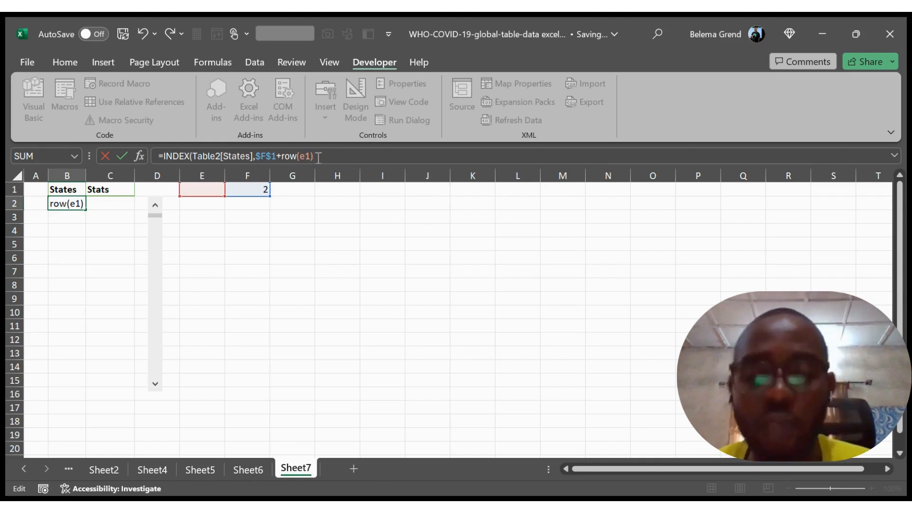
{"action": "type", "text": "-"}
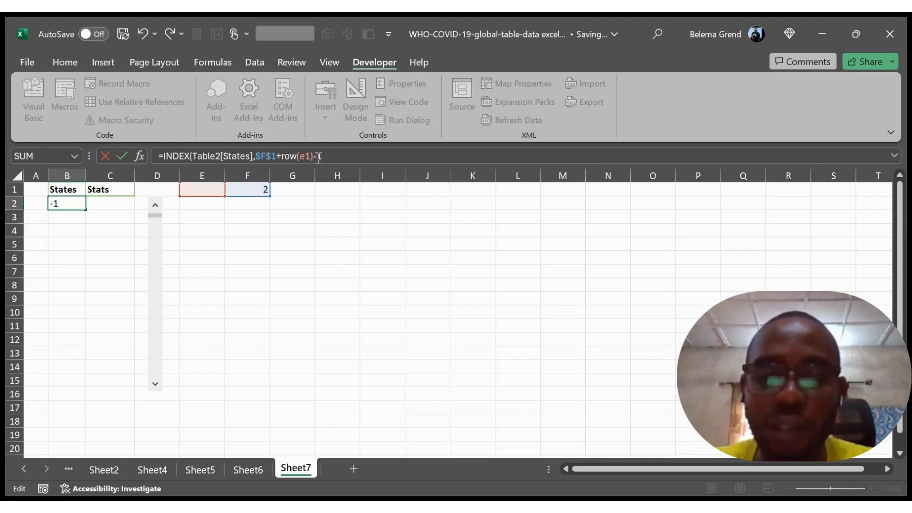
{"action": "type", "text": "1)"}
{"action": "key", "text": "Return"}
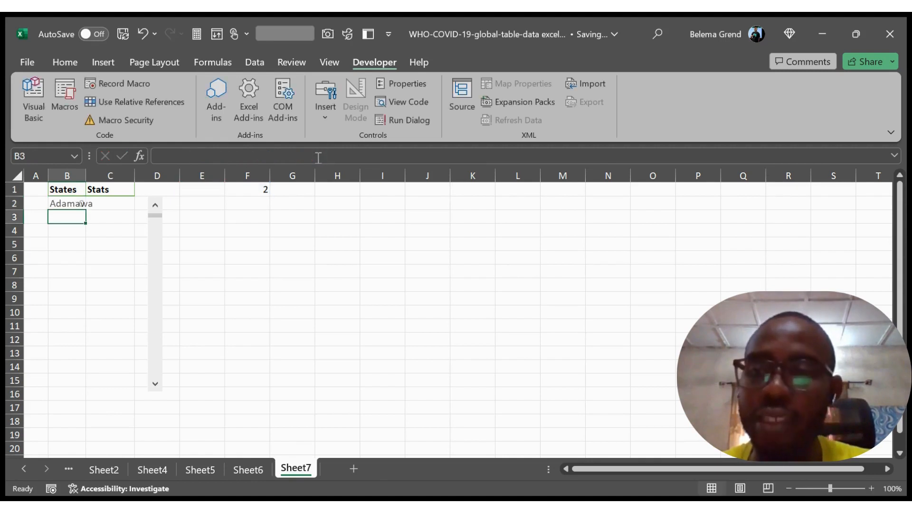
{"action": "key", "text": "Up"}
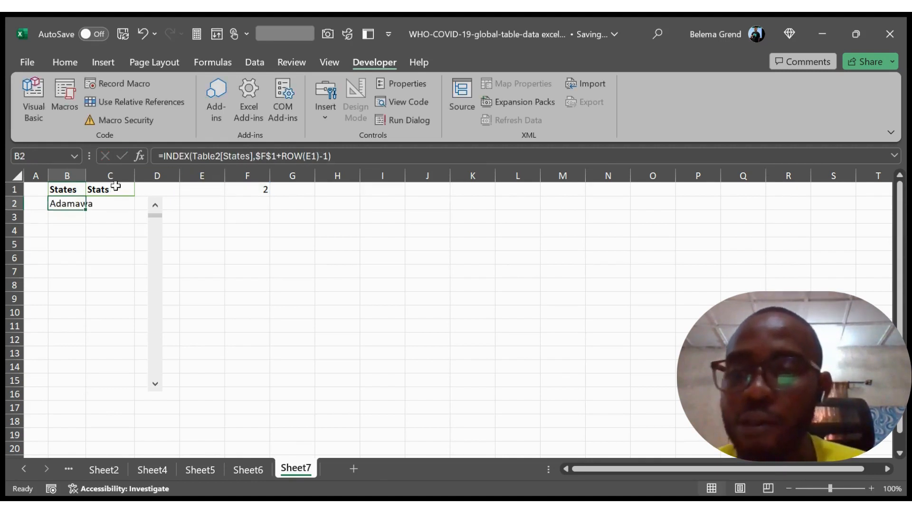
Step the scroll bar up until F1 is 1, and fill B2's formula down to B15
{"action": "left_click", "coordinate": [155, 206]}
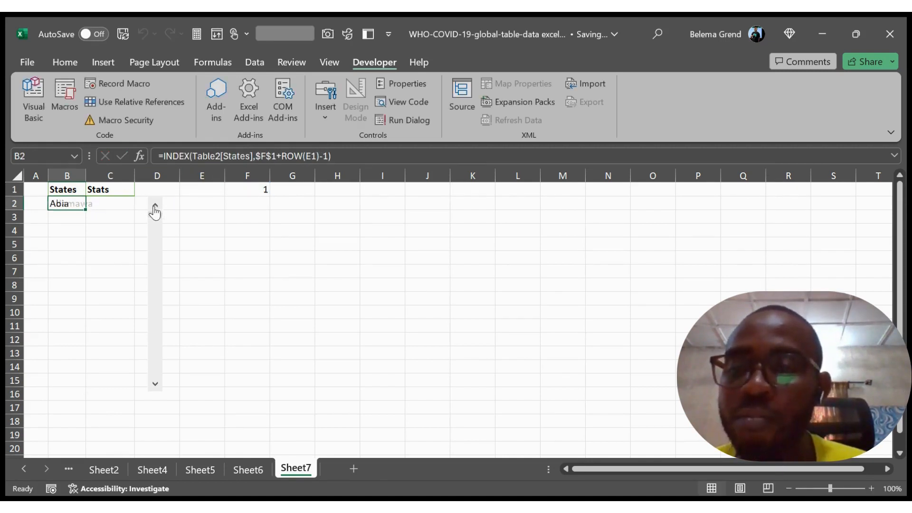
{"action": "left_click_drag", "start_coordinate": [86, 211], "coordinate": [90, 387]}
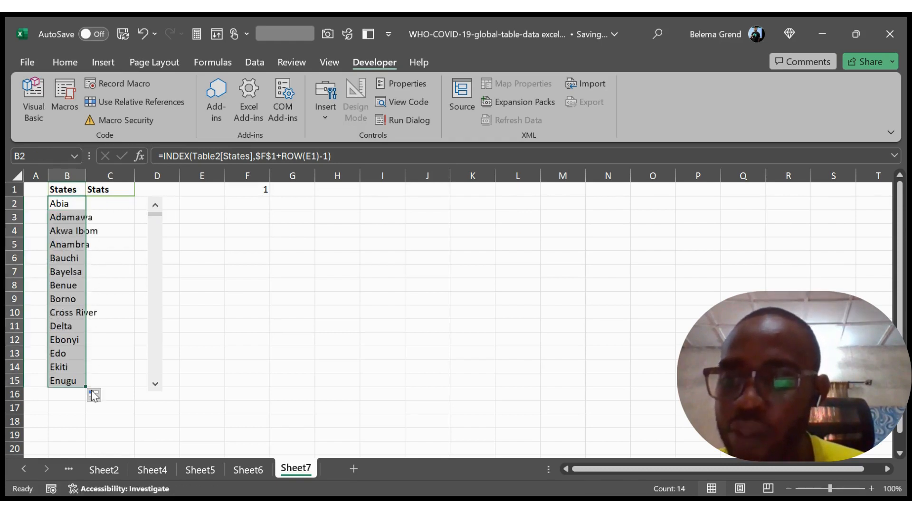
{"action": "left_click", "coordinate": [67, 325]}
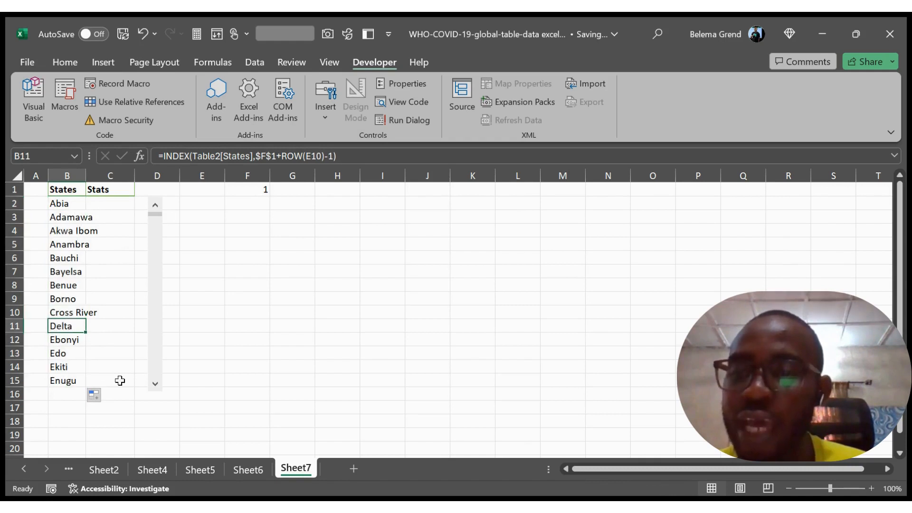
Test the scrolling States list by stepping the scroll bar down until F1 is 6
{"action": "left_click", "coordinate": [156, 387]}
{"action": "left_click", "coordinate": [155, 387]}
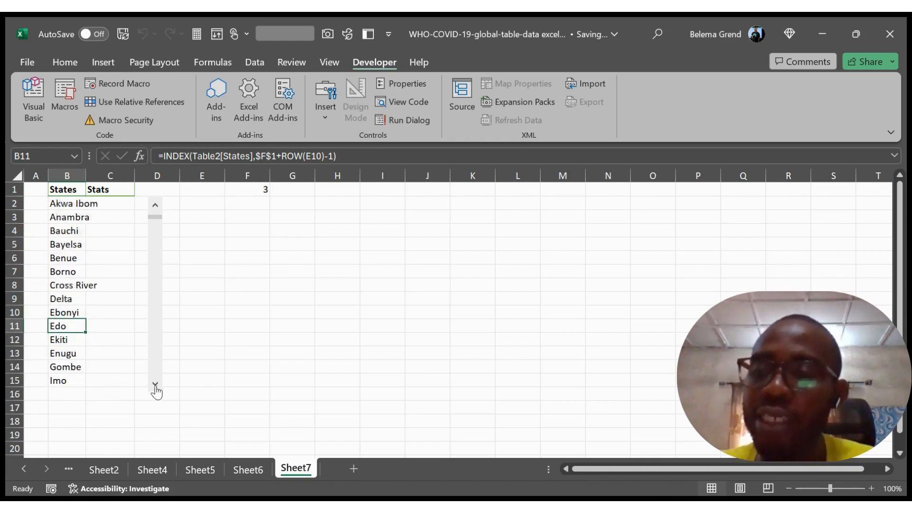
{"action": "left_click", "coordinate": [155, 387]}
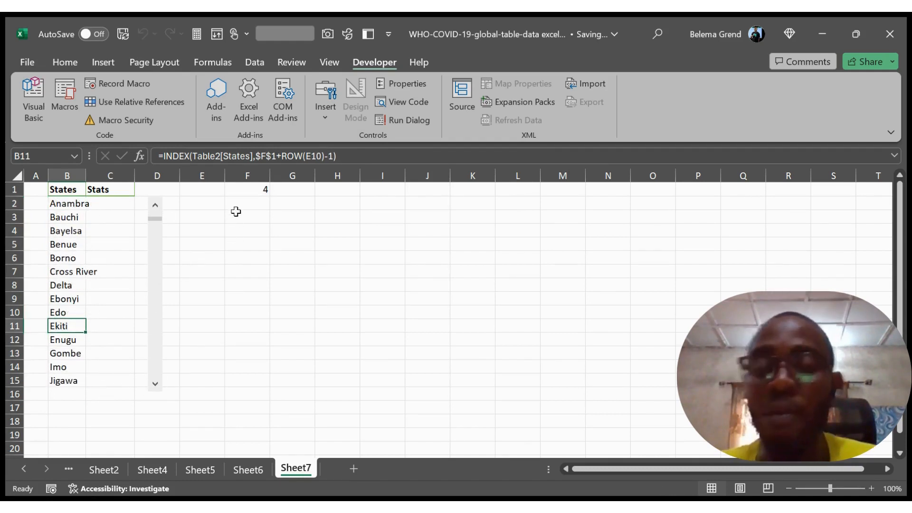
{"action": "left_click", "coordinate": [259, 187]}
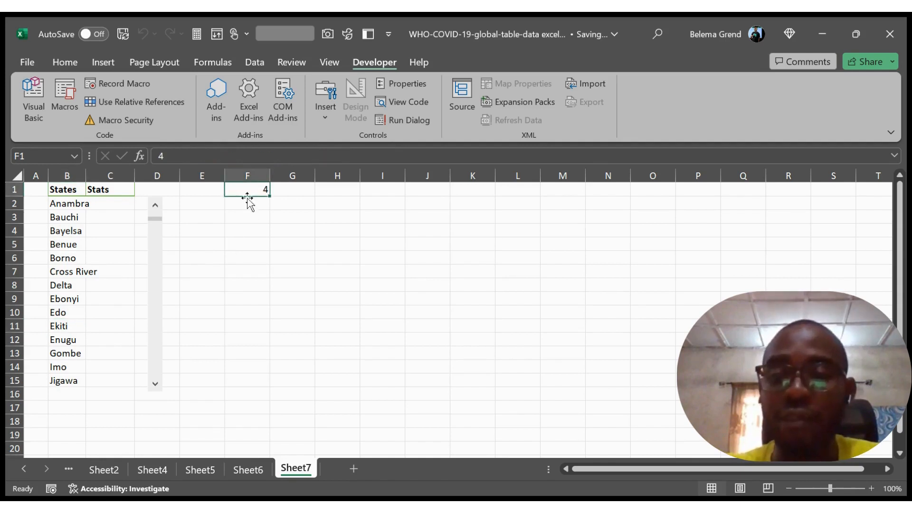
{"action": "left_click", "coordinate": [156, 386]}
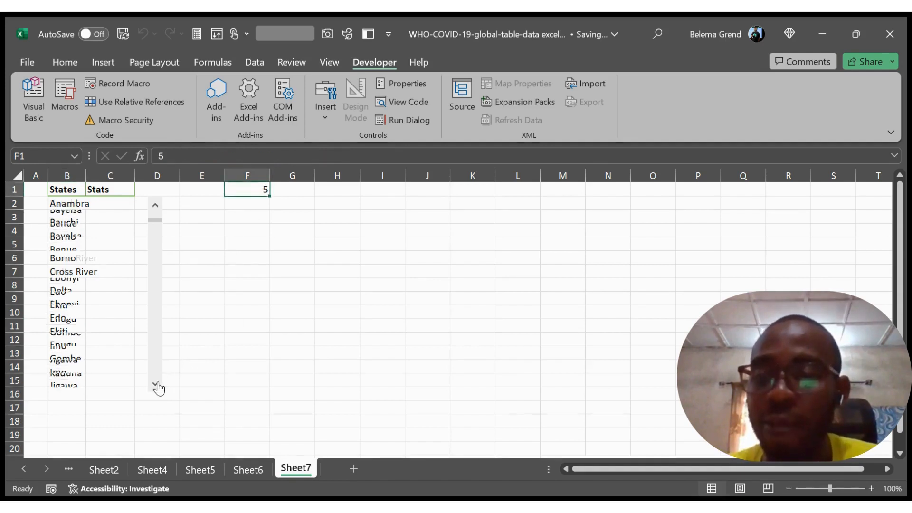
{"action": "left_click", "coordinate": [158, 386]}
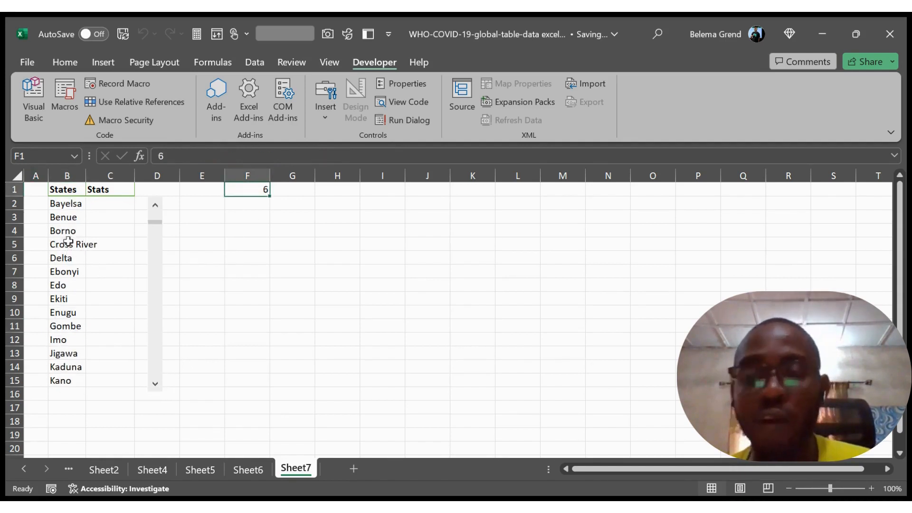
Compare the ROW references in the formulas of B2, B3 and B4
{"action": "left_click", "coordinate": [63, 203]}
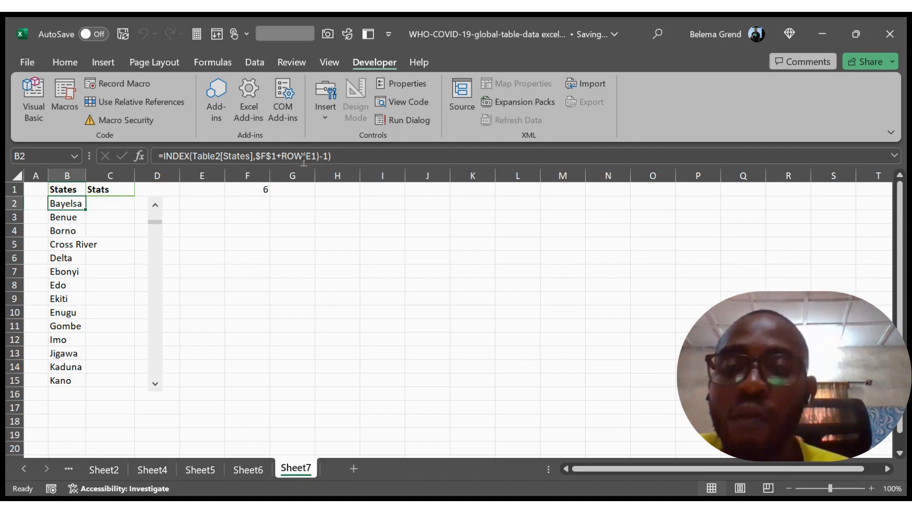
{"action": "key", "text": "Down"}
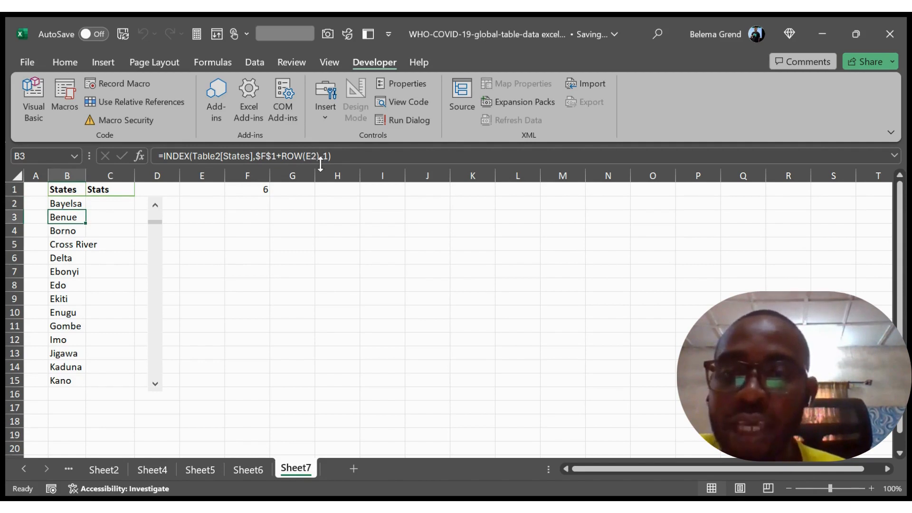
{"action": "key", "text": "Down"}
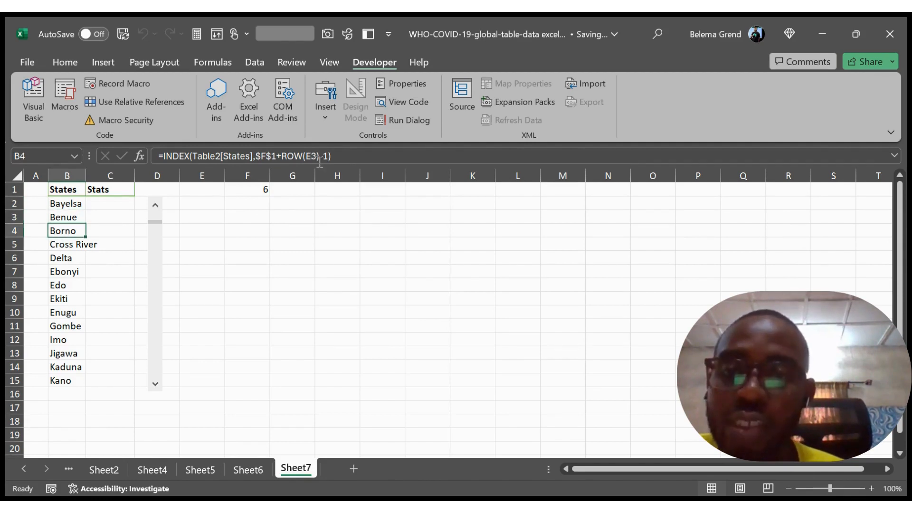
Demonstrate the ROW function by entering =ROW(E1) in I3 and filling it down to I9
{"action": "left_click", "coordinate": [382, 219]}
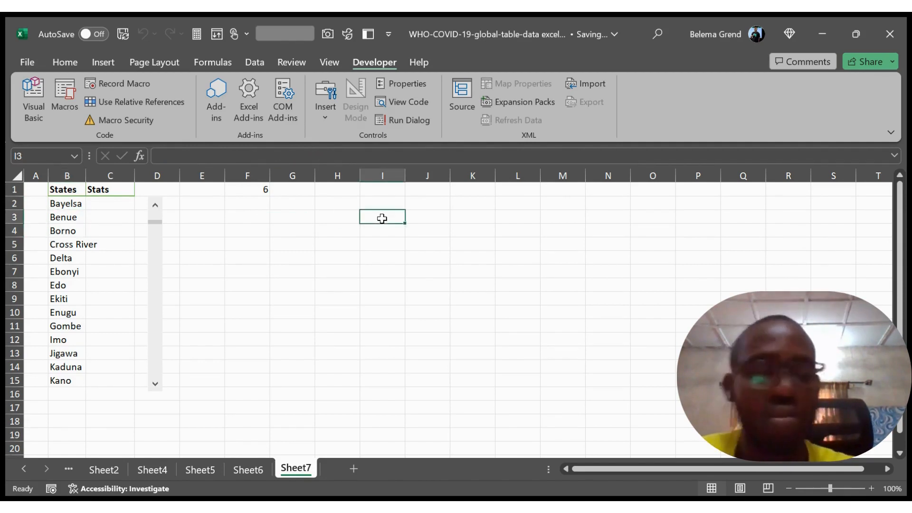
{"action": "type", "text": "=row"}
{"action": "key", "text": "Tab"}
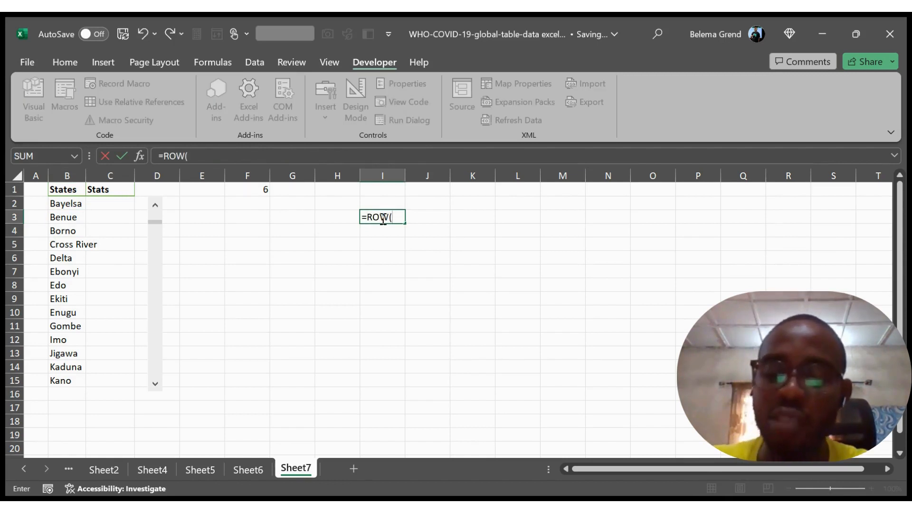
{"action": "type", "text": "e1"}
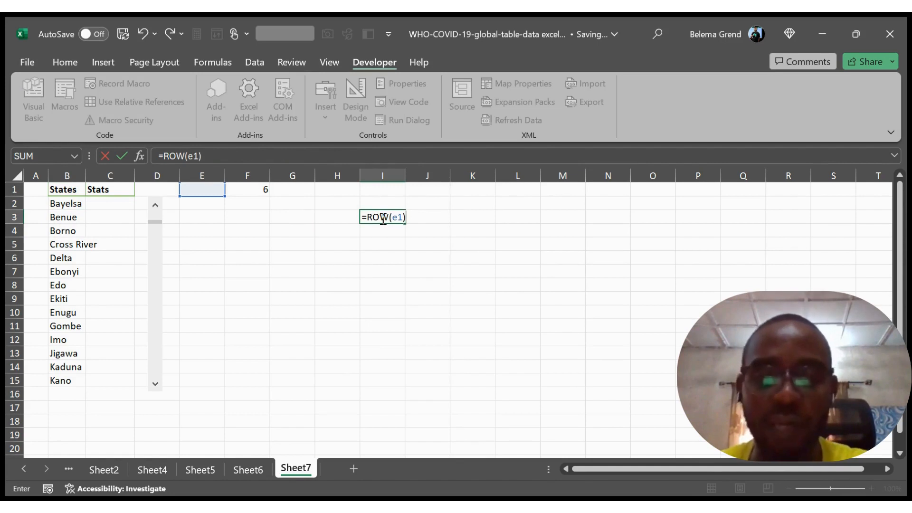
{"action": "type", "text": ")"}
{"action": "key", "text": "Return"}
{"action": "key", "text": "ctrl+d"}
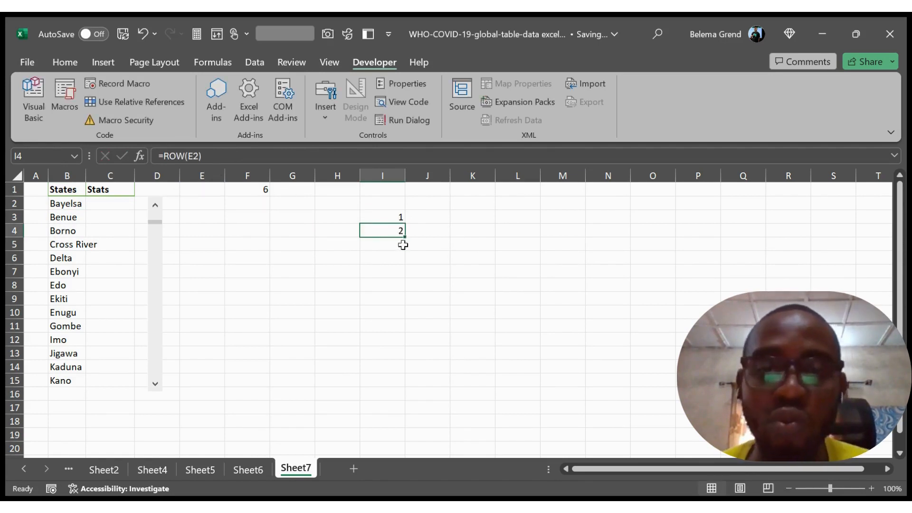
{"action": "left_click_drag", "start_coordinate": [405, 237], "coordinate": [408, 304]}
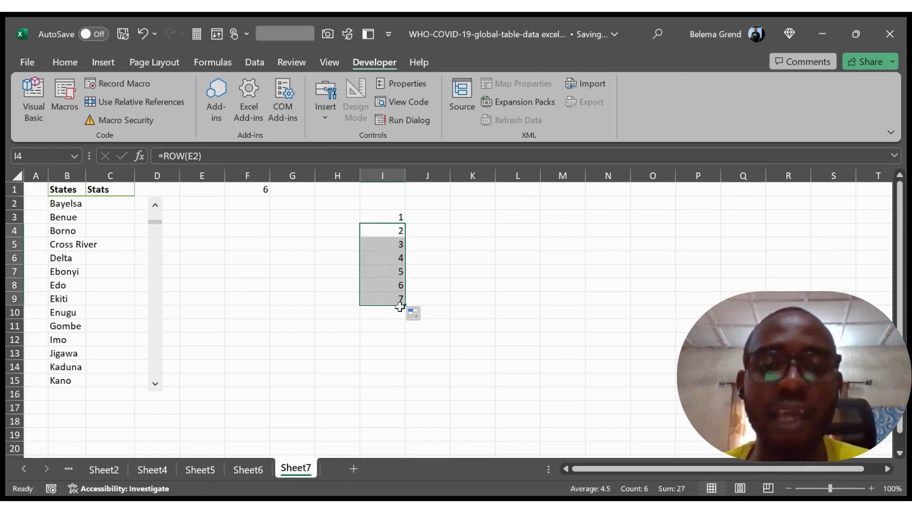
Clear the demonstration ROW formulas from I3:I9 and select B2
{"action": "left_click_drag", "start_coordinate": [383, 213], "coordinate": [394, 296]}
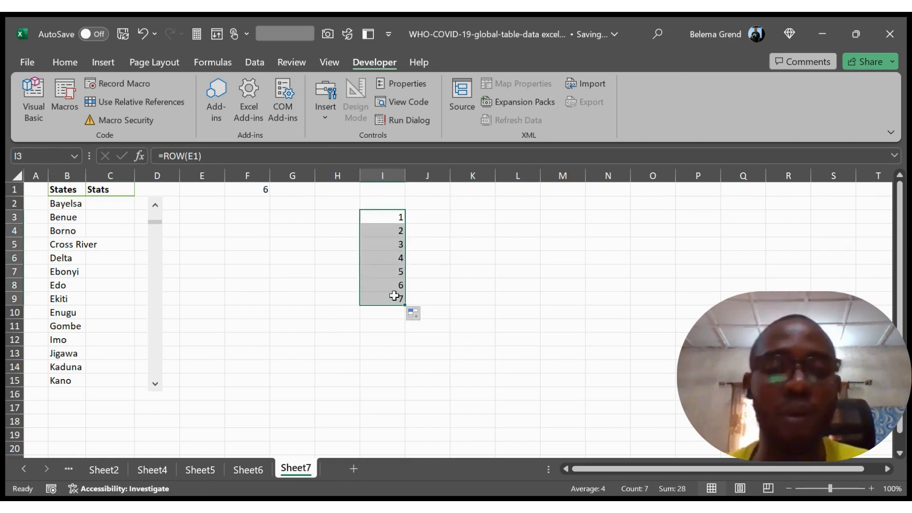
{"action": "key", "text": "Delete"}
{"action": "left_click", "coordinate": [56, 200]}
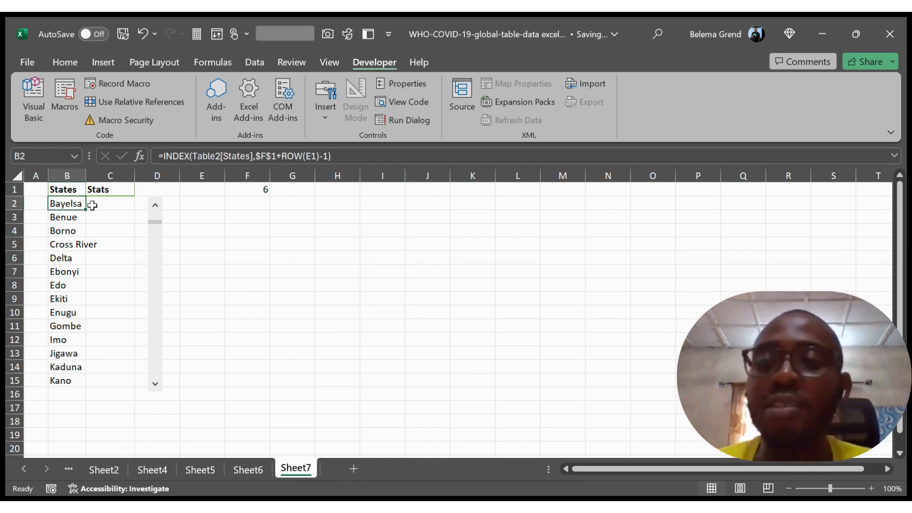
Copy B2's INDEX formula into C2 as =INDEX(Table2[States],$F$1+ROW(F1)-1)
{"action": "left_click", "coordinate": [255, 156]}
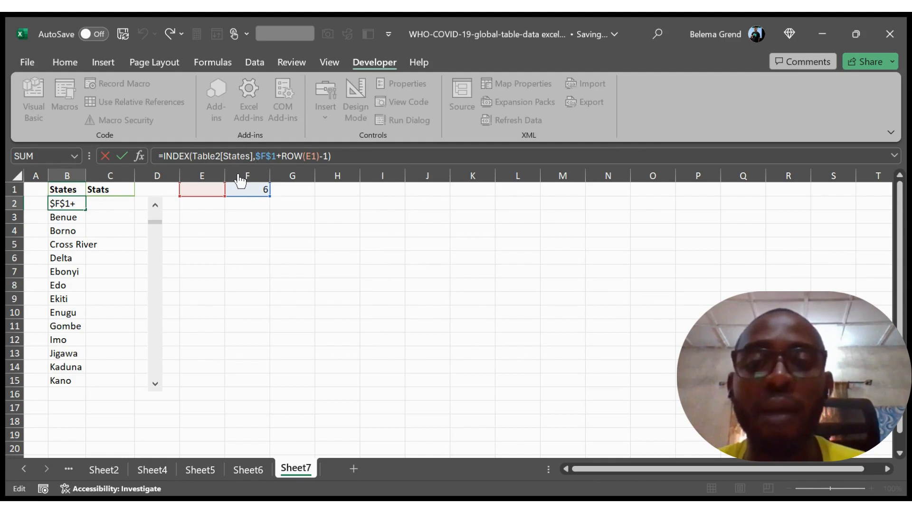
{"action": "key", "text": "ctrl+Return"}
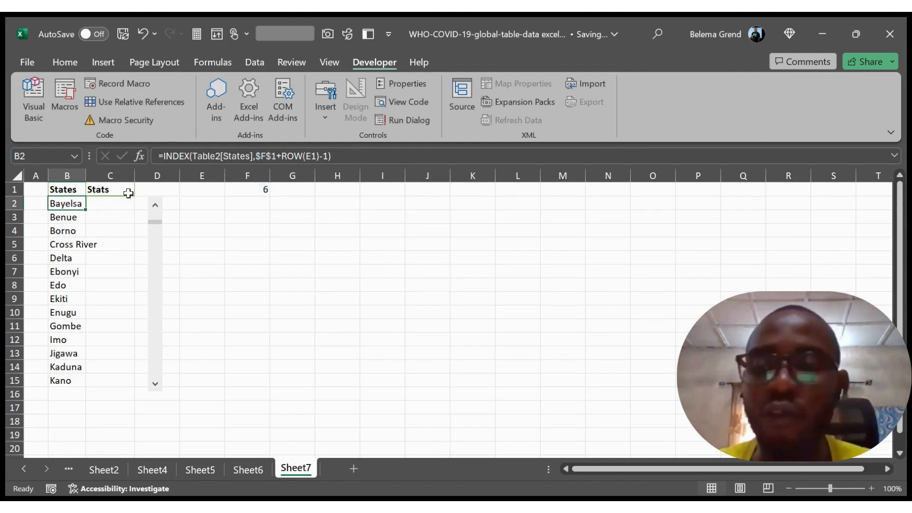
{"action": "left_click", "coordinate": [98, 204]}
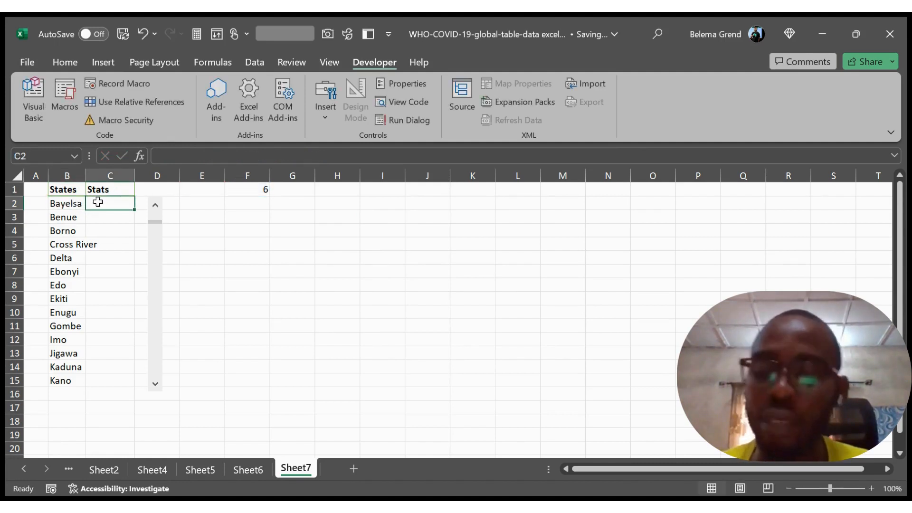
{"action": "type", "text": "=INDEX(Table2[States],$F$1+ROW(F1)-1)"}
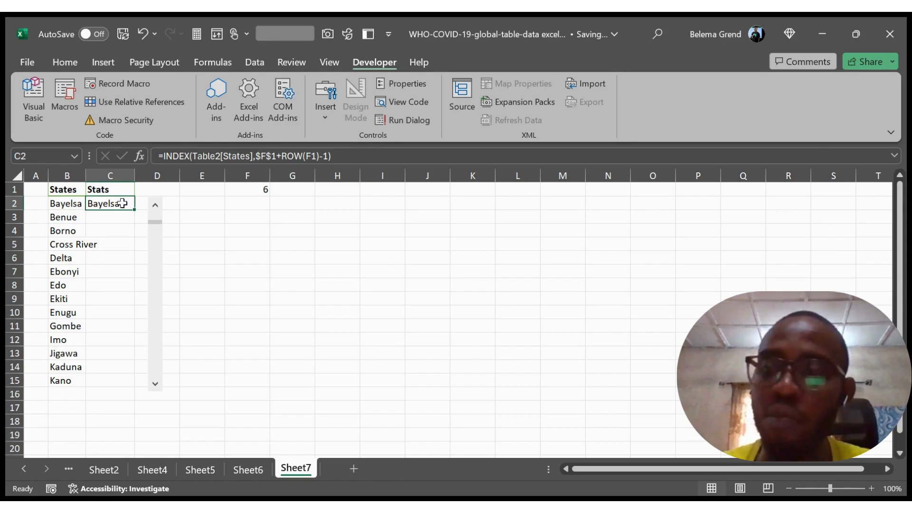
Change the column reference in C2's formula to Table2[Stats]
{"action": "left_click", "coordinate": [250, 156]}
{"action": "key", "text": "BackSpace"}
{"action": "key", "text": "BackSpace"}
{"action": "key", "text": "BackSpace"}
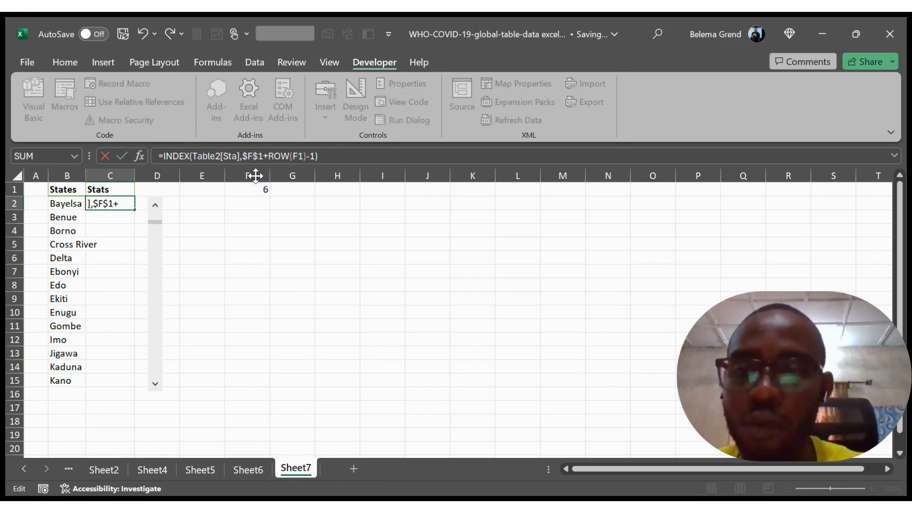
{"action": "type", "text": "s"}
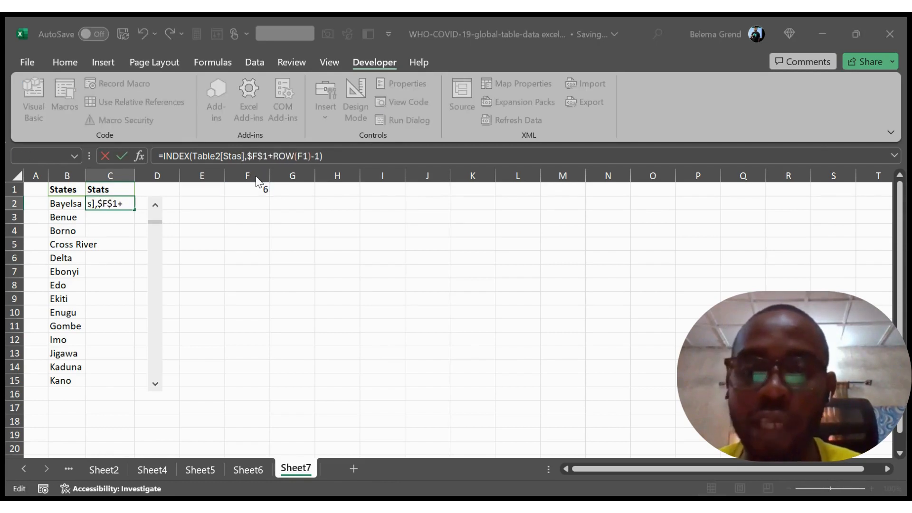
{"action": "key", "text": "Return"}
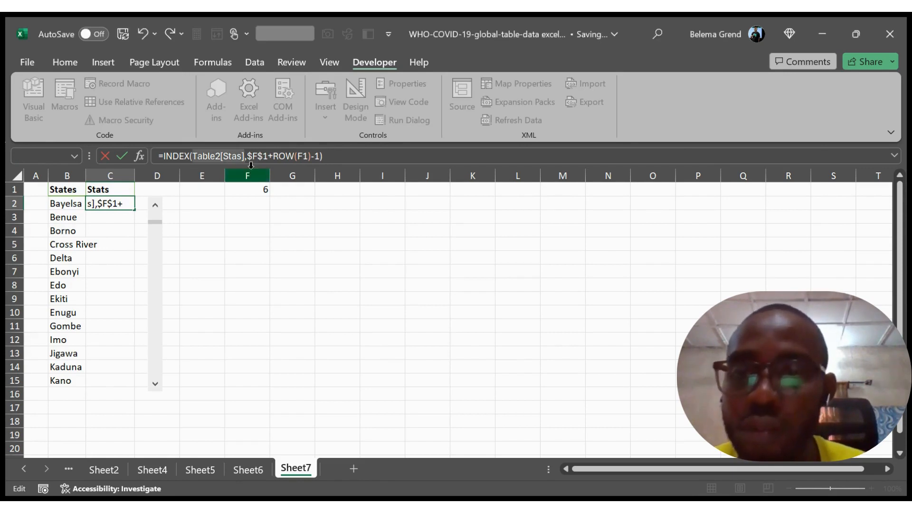
{"action": "left_click_drag", "start_coordinate": [233, 158], "coordinate": [237, 160]}
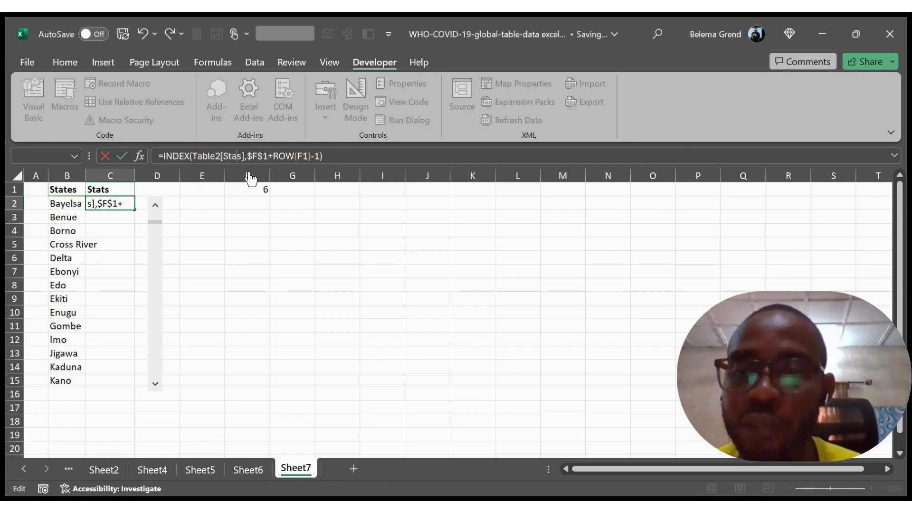
{"action": "type", "text": "t"}
{"action": "key", "text": "Return"}
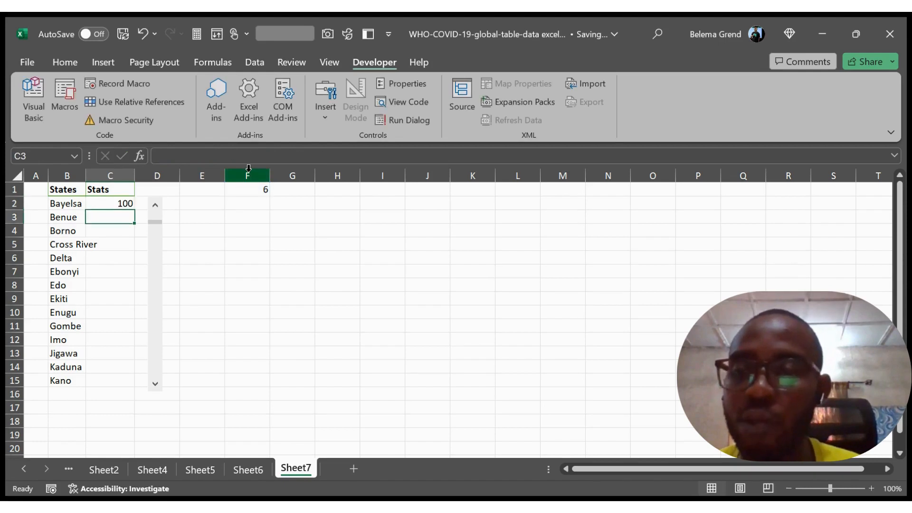
Fill the Stats formula from C2 down to C15 and reselect C2
{"action": "left_click", "coordinate": [94, 202]}
{"action": "left_click_drag", "start_coordinate": [137, 213], "coordinate": [115, 384]}
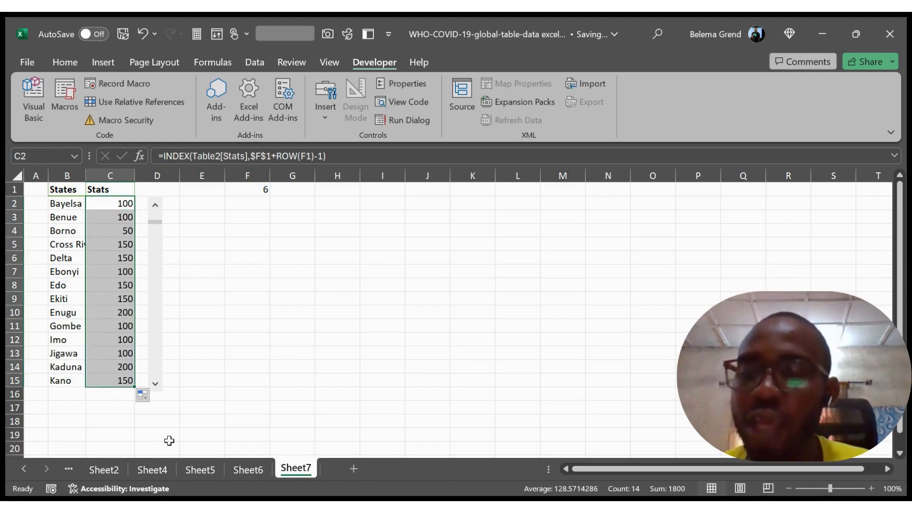
{"action": "left_click", "coordinate": [106, 203]}
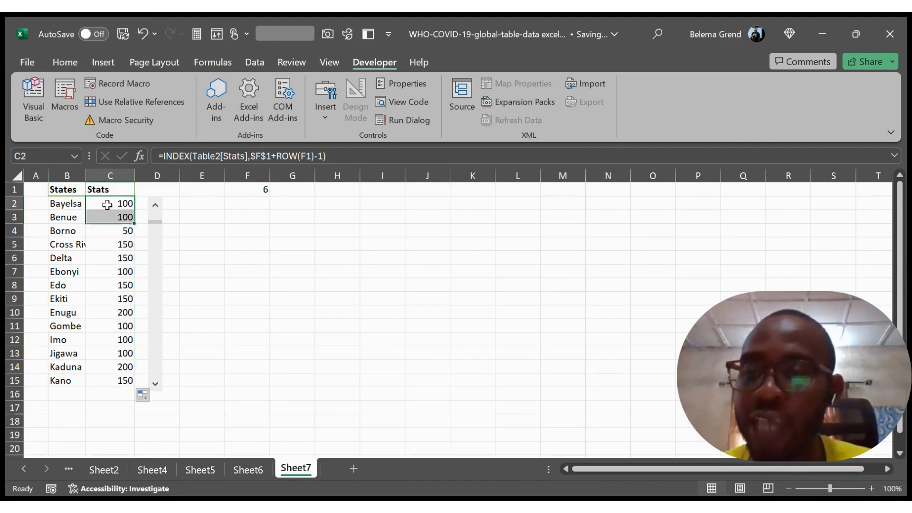
Compare the Stats values for Bayelsa and Borno with the source table on Sheet5, and check the filled formulas on Sheet7
{"action": "left_click", "coordinate": [200, 468]}
{"action": "scroll", "coordinate": [109, 274], "scroll_direction": "up", "scroll_amount": 6}
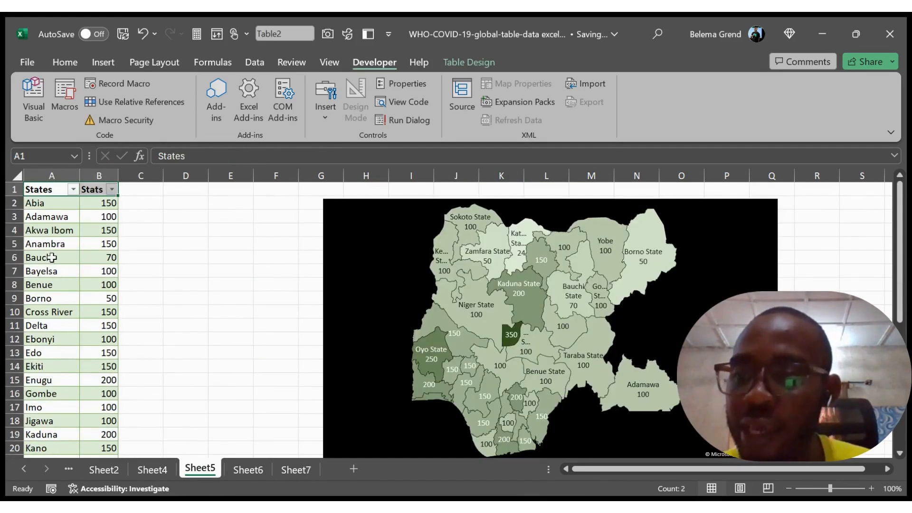
{"action": "left_click", "coordinate": [61, 272]}
{"action": "left_click", "coordinate": [70, 300]}
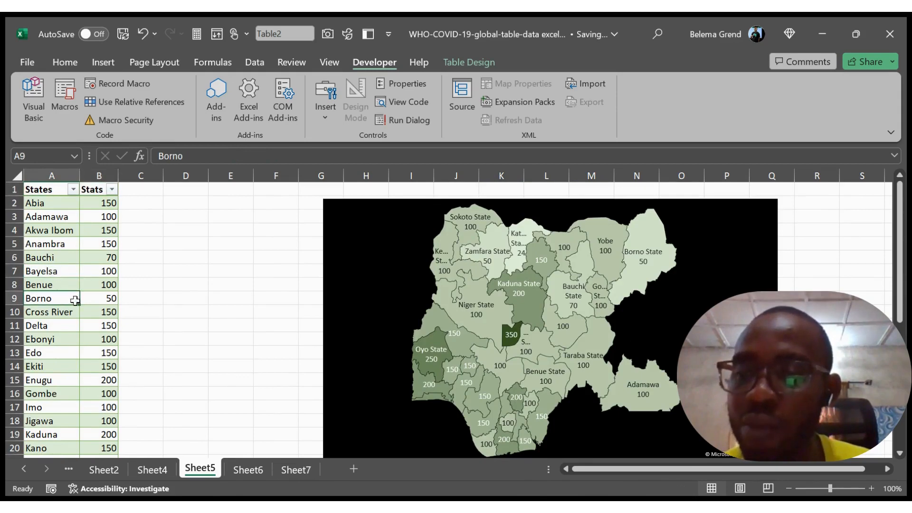
{"action": "left_click", "coordinate": [295, 470]}
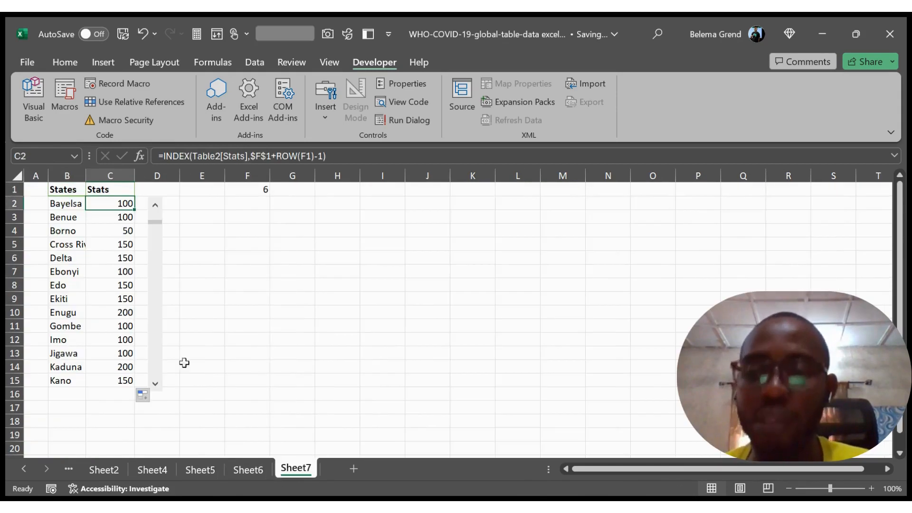
{"action": "left_click", "coordinate": [132, 296]}
{"action": "left_click", "coordinate": [117, 327]}
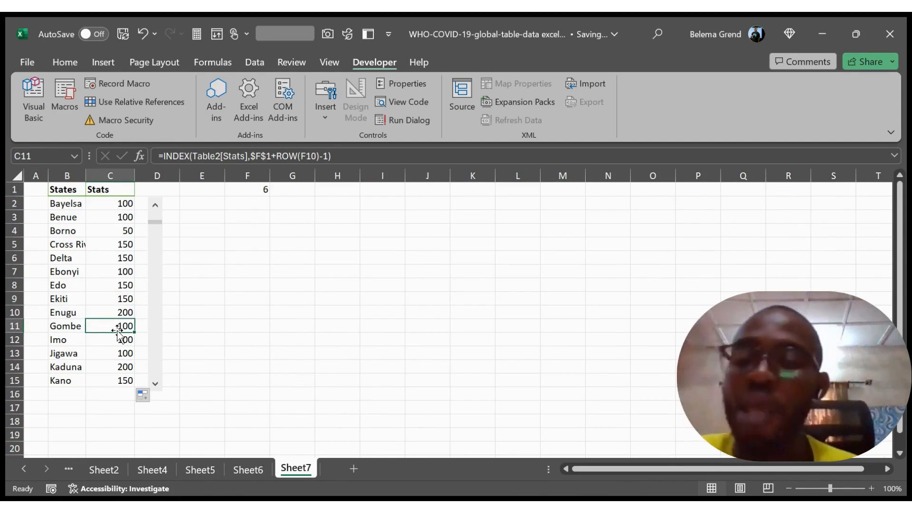
Scroll the list forward until F1 is 26 and inspect the formulas in B13 and B14
{"action": "left_click", "coordinate": [159, 311]}
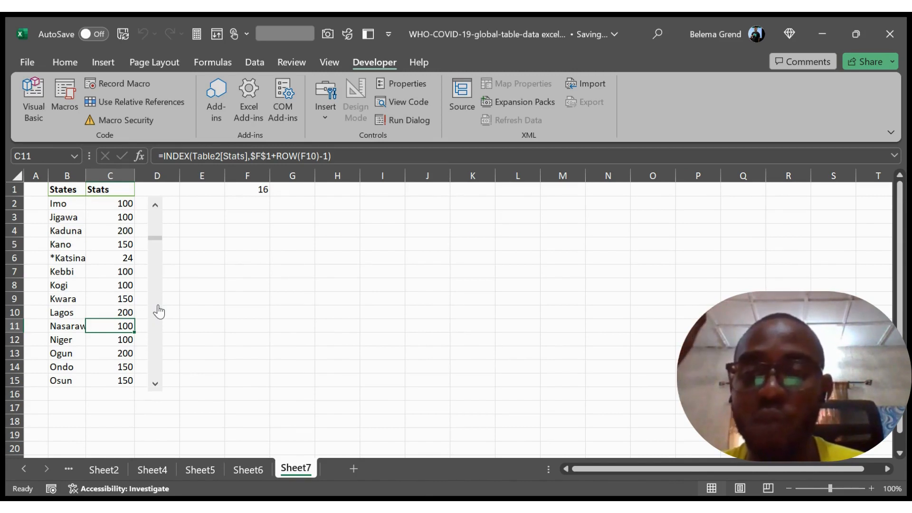
{"action": "left_click", "coordinate": [158, 311]}
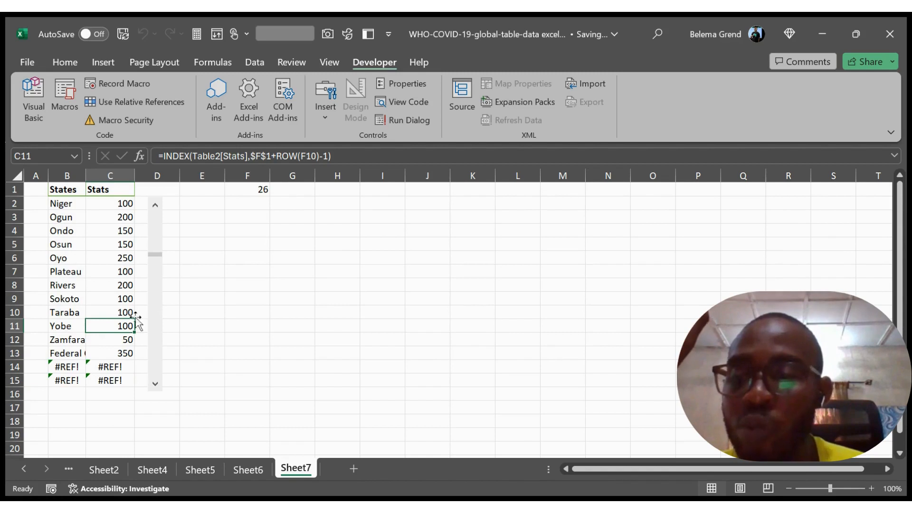
{"action": "left_click", "coordinate": [76, 353]}
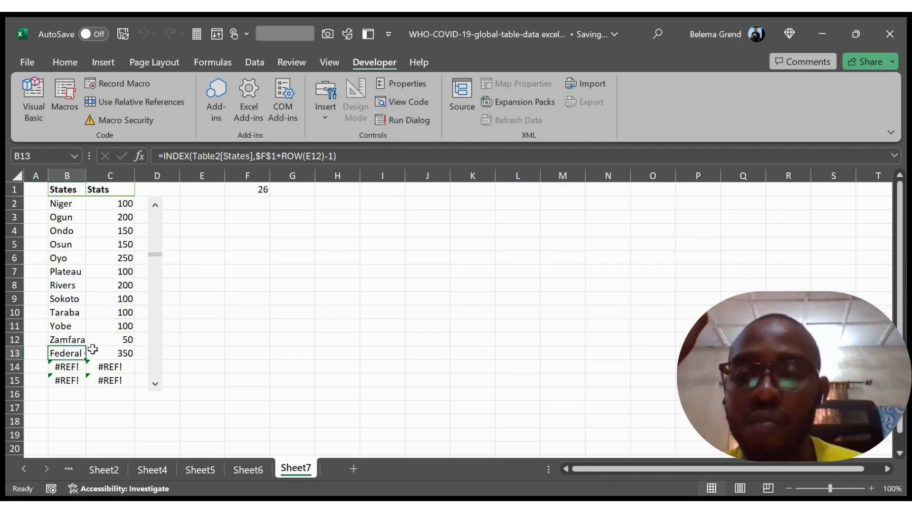
{"action": "left_click", "coordinate": [72, 370]}
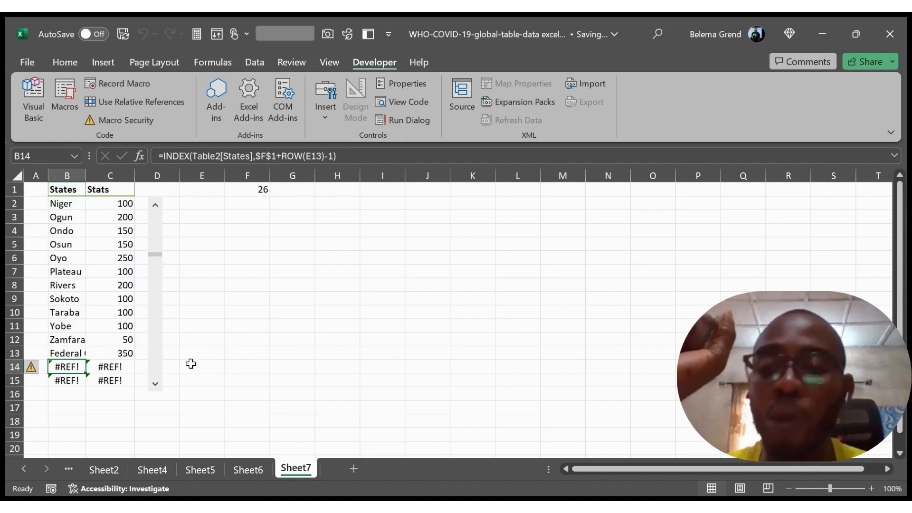
Test the scroll bar's upper limit by advancing it until F1 is 100
{"action": "left_click", "coordinate": [156, 384]}
{"action": "left_click", "coordinate": [156, 384]}
{"action": "left_click", "coordinate": [156, 385]}
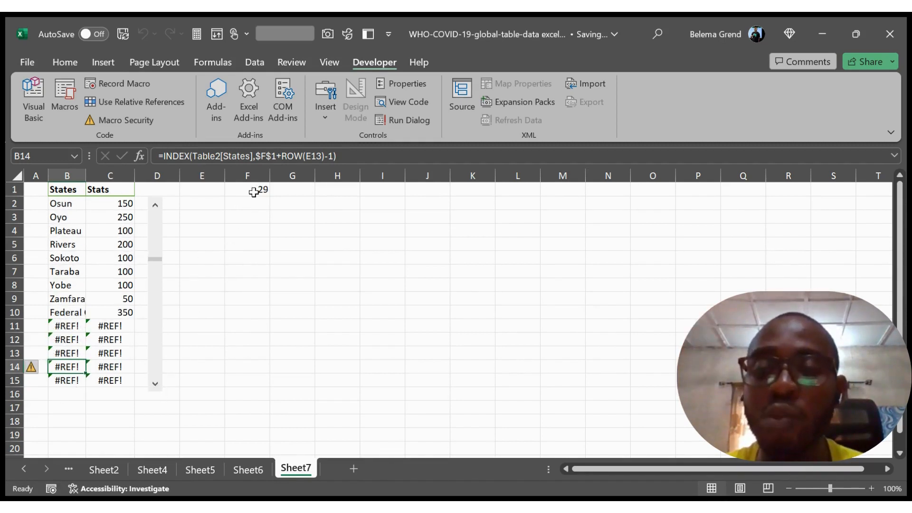
{"action": "left_click", "coordinate": [153, 378]}
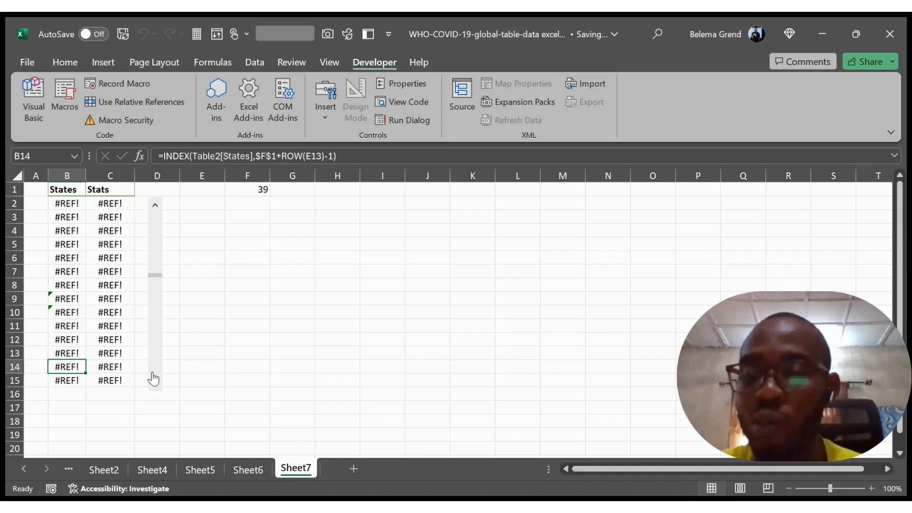
{"action": "left_click", "coordinate": [153, 378]}
{"action": "left_click", "coordinate": [153, 379]}
{"action": "left_click", "coordinate": [153, 378]}
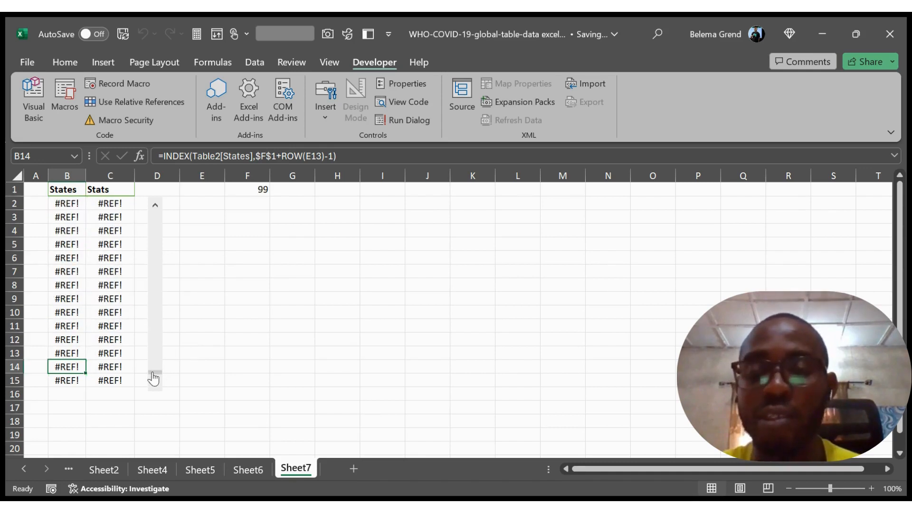
{"action": "left_click", "coordinate": [157, 383]}
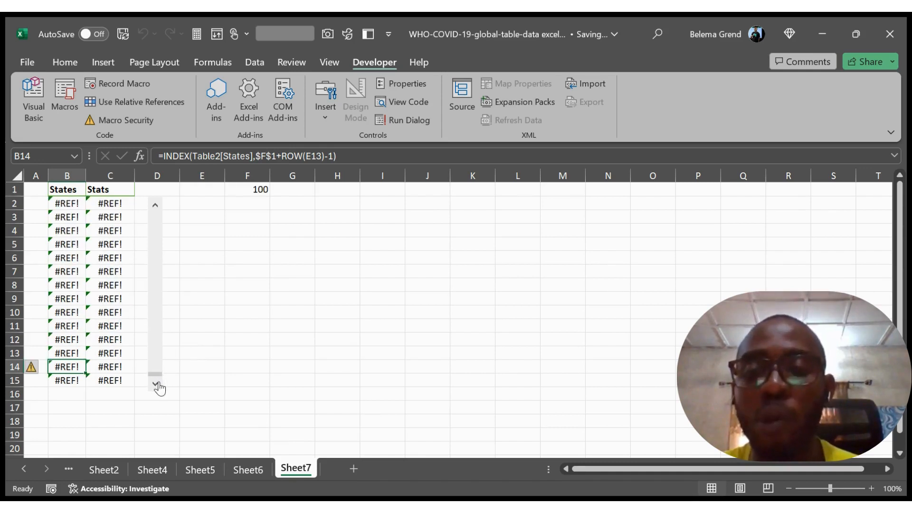
Limit the scroll bar's maximum to 25, dismiss the save warning, and select C2:C15 to count the displayed rows
{"action": "left_click", "coordinate": [155, 308], "text": "ctrl"}
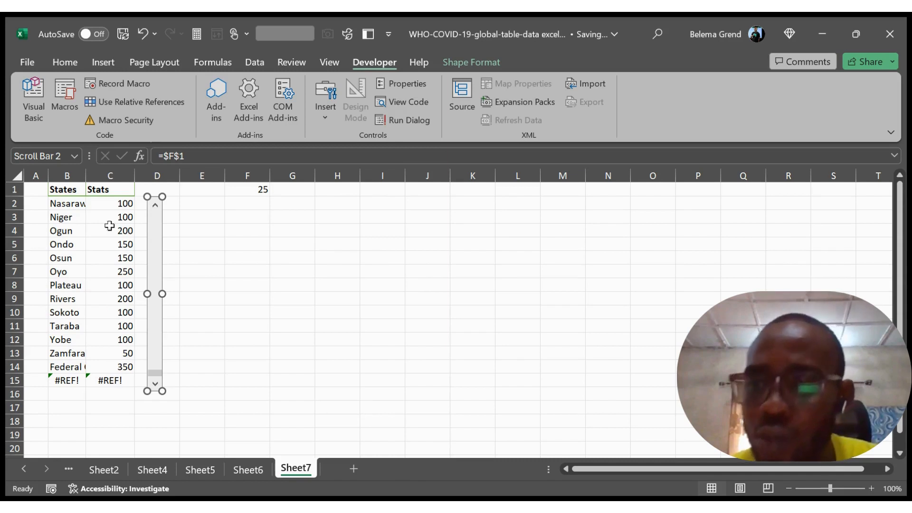
{"action": "left_click_drag", "start_coordinate": [119, 204], "coordinate": [119, 388]}
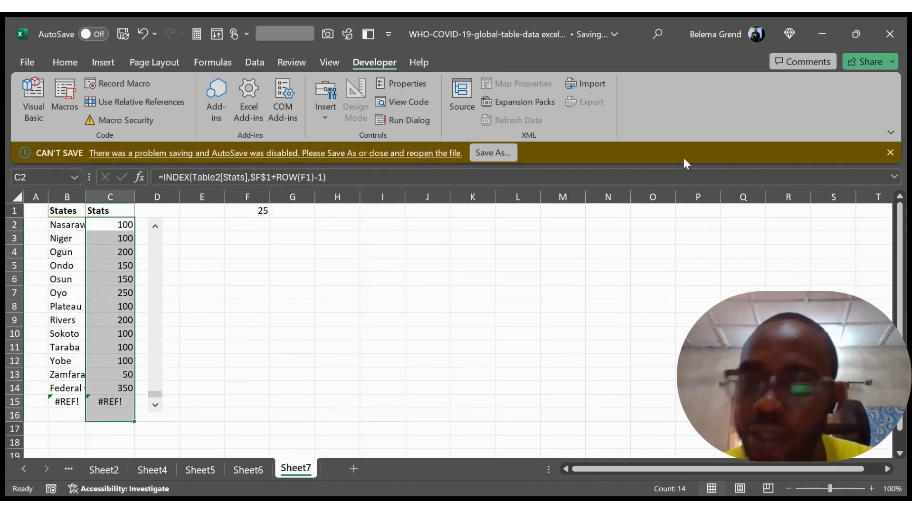
{"action": "left_click", "coordinate": [890, 153]}
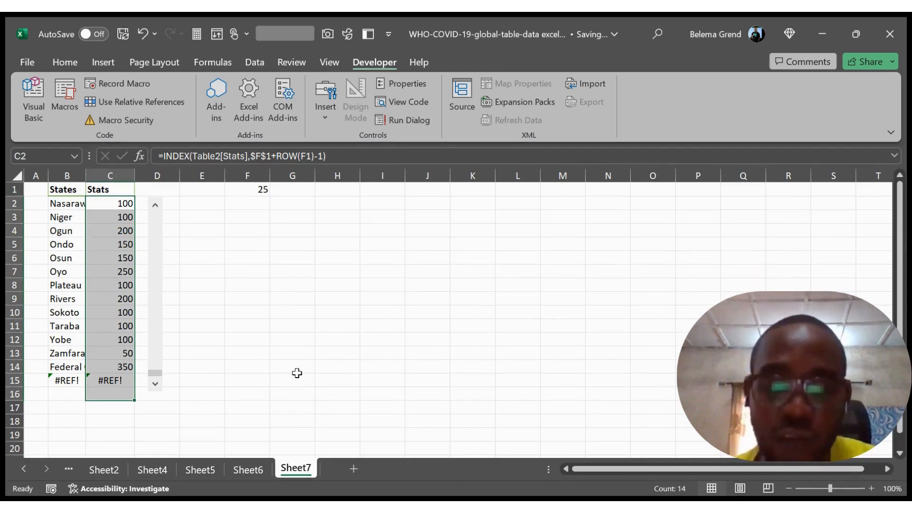
{"action": "left_click_drag", "start_coordinate": [114, 391], "coordinate": [114, 201]}
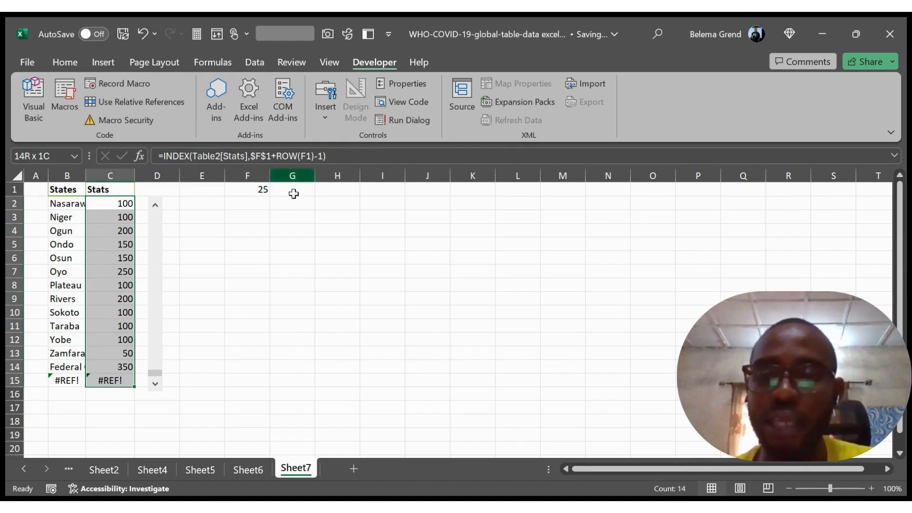
Limit the scroll bar's maximum to 24 and test it by scrolling to the end of the list
{"action": "left_click", "coordinate": [157, 226]}
{"action": "right_click", "coordinate": [157, 226]}
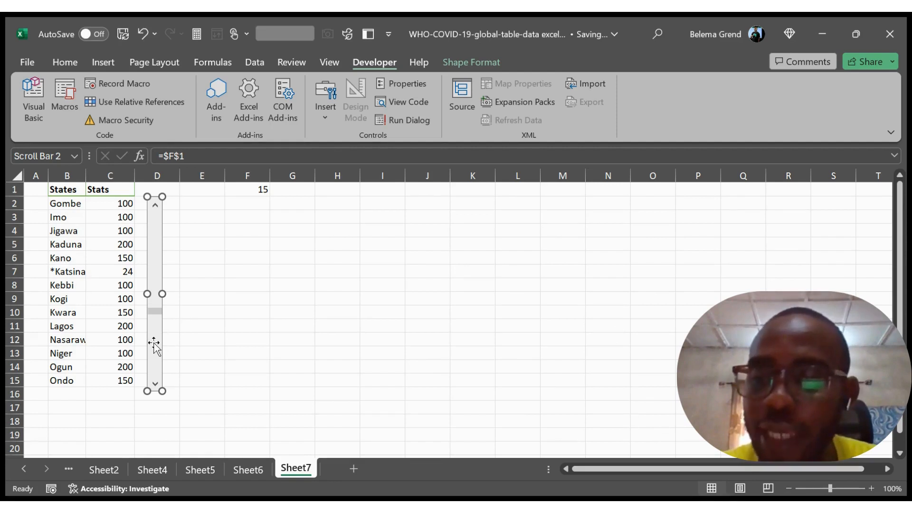
{"action": "left_click", "coordinate": [182, 340]}
{"action": "left_click", "coordinate": [154, 370]}
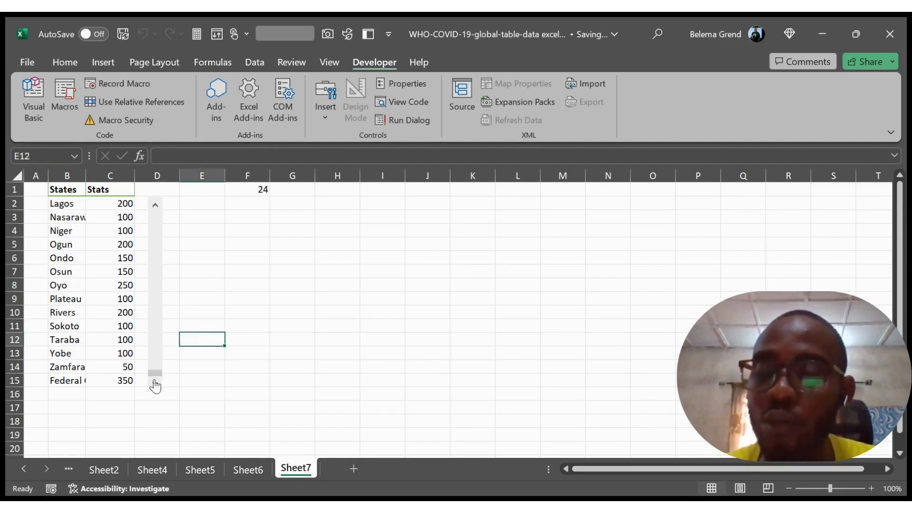
Check the last row's formulas in C15 and B15 against the linked cell F1, and try scrolling past the end
{"action": "left_click", "coordinate": [107, 379]}
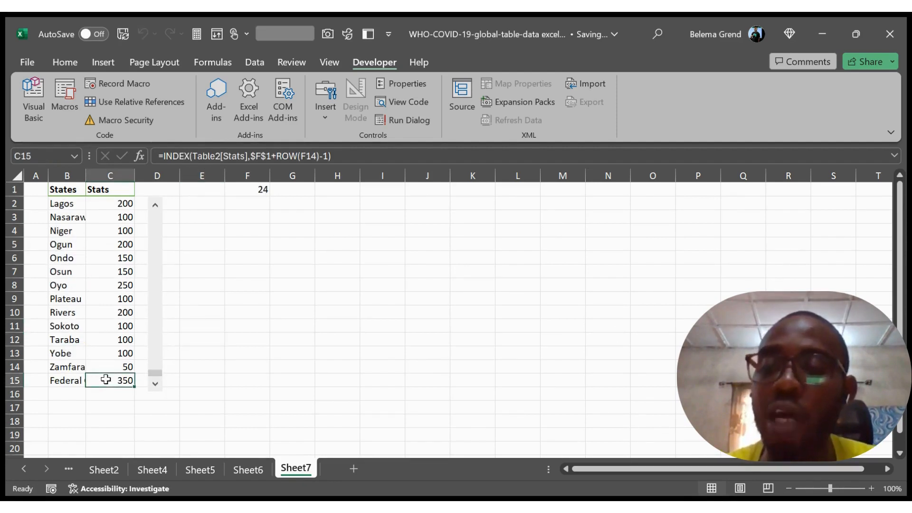
{"action": "left_click", "coordinate": [155, 386]}
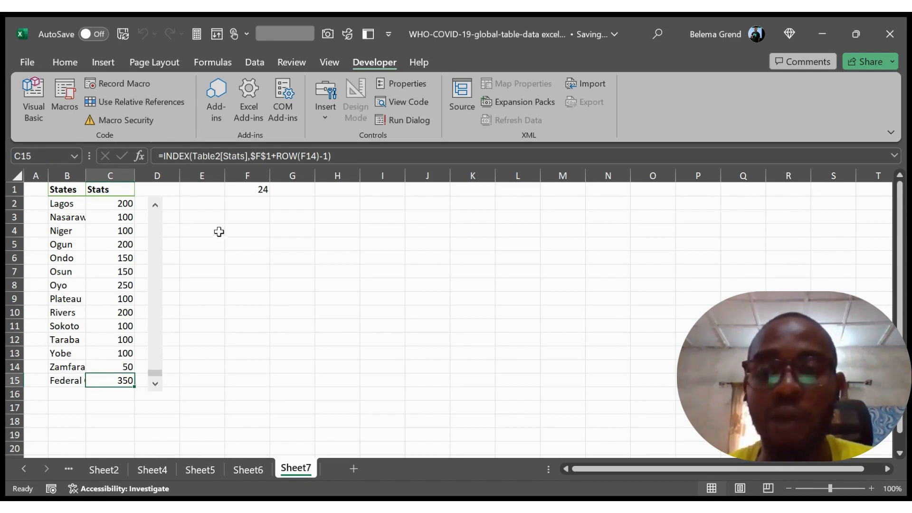
{"action": "left_click", "coordinate": [255, 192]}
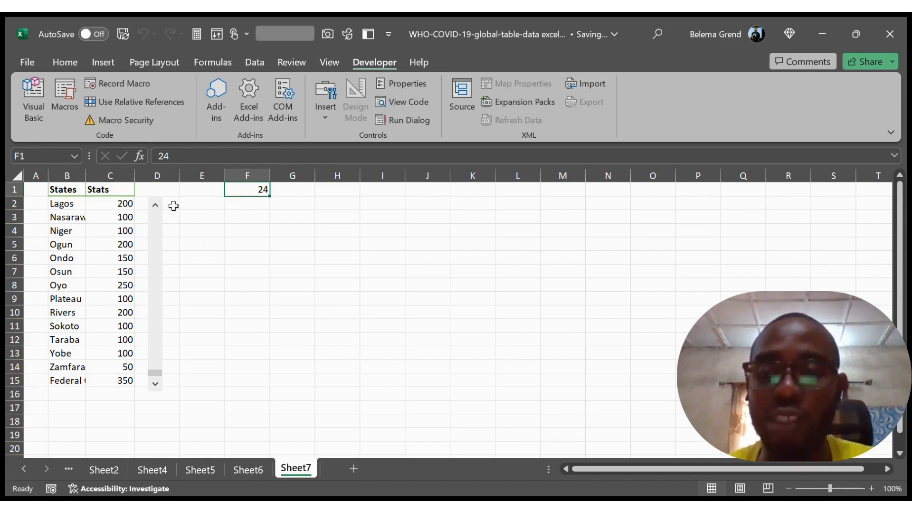
{"action": "left_click", "coordinate": [76, 383]}
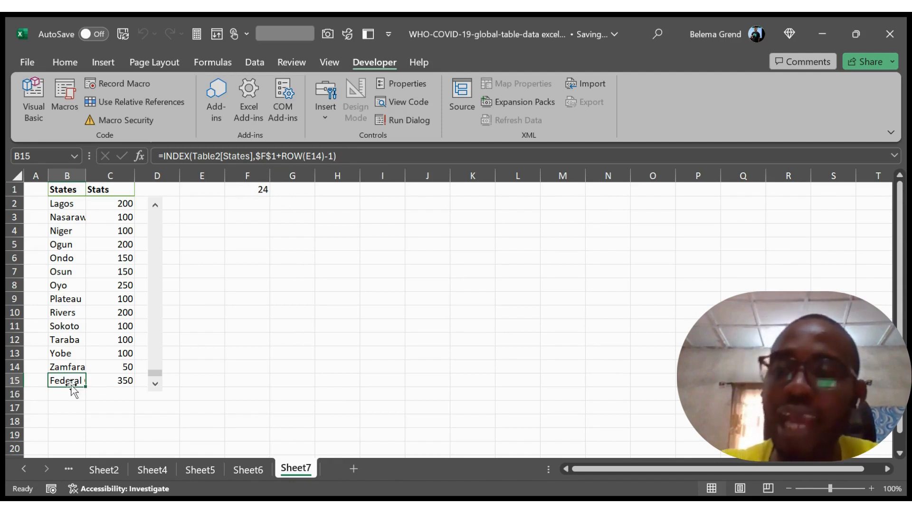
Scroll the list back to the start so F1 is 1, and view the example on Sheet6 before returning to Sheet7
{"action": "left_click", "coordinate": [156, 254]}
{"action": "left_click_drag", "start_coordinate": [159, 311], "coordinate": [159, 216]}
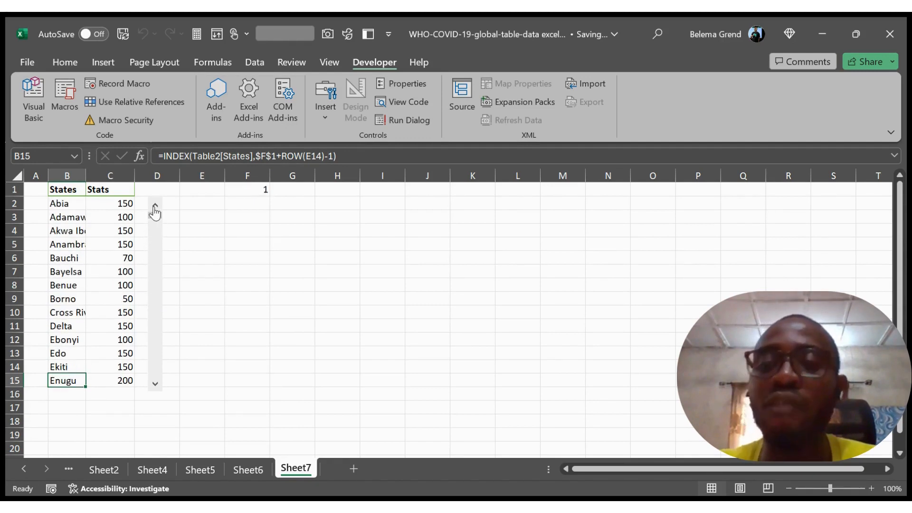
{"action": "left_click", "coordinate": [253, 469]}
{"action": "left_click", "coordinate": [295, 469]}
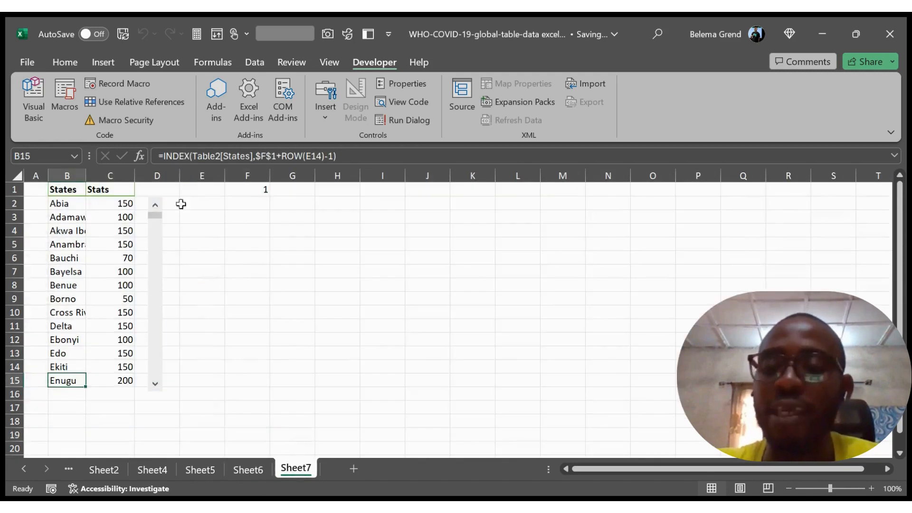
Hide the displayed value of the scroll bar's linked cell F1 while keeping its content
{"action": "left_click", "coordinate": [248, 190]}
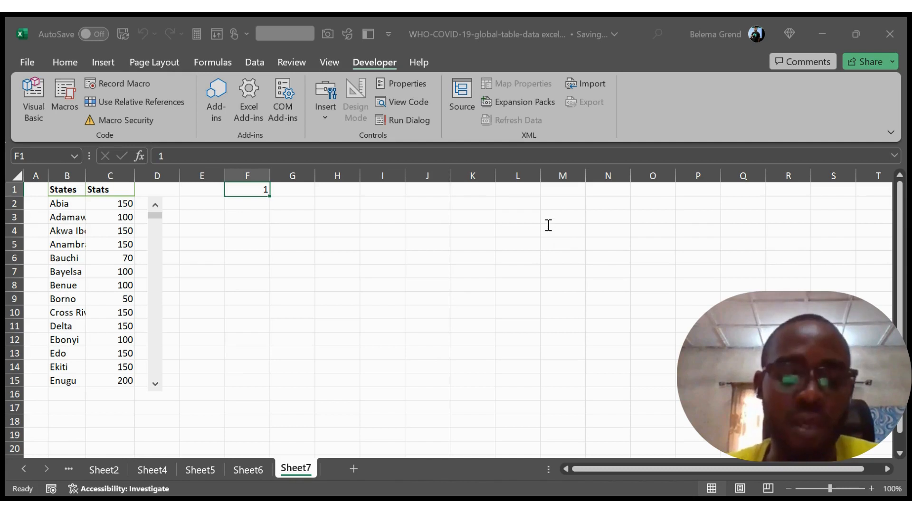
{"action": "key", "text": "Return"}
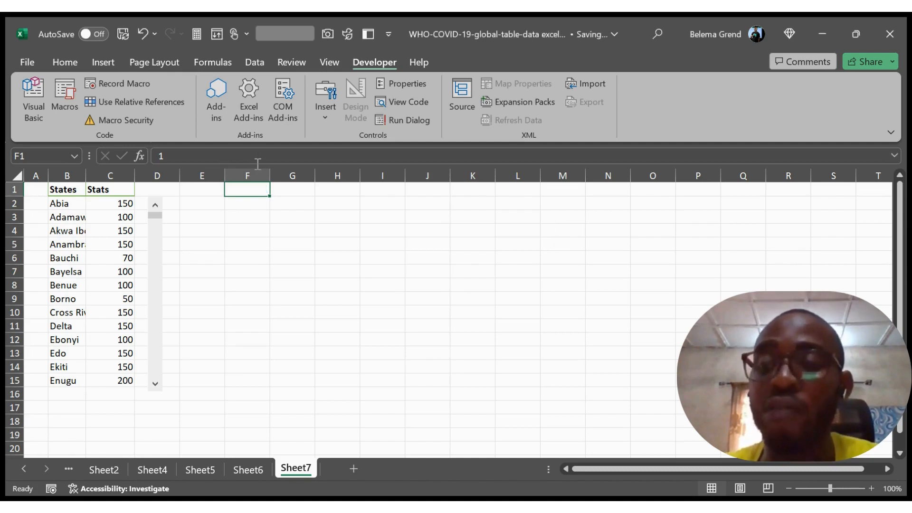
{"action": "left_click", "coordinate": [98, 62]}
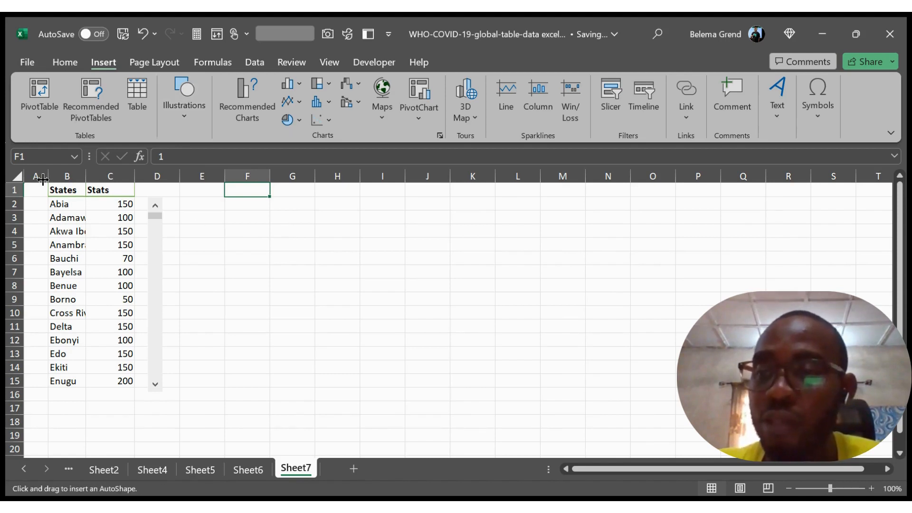
{"action": "left_click_drag", "start_coordinate": [43, 178], "coordinate": [61, 377]}
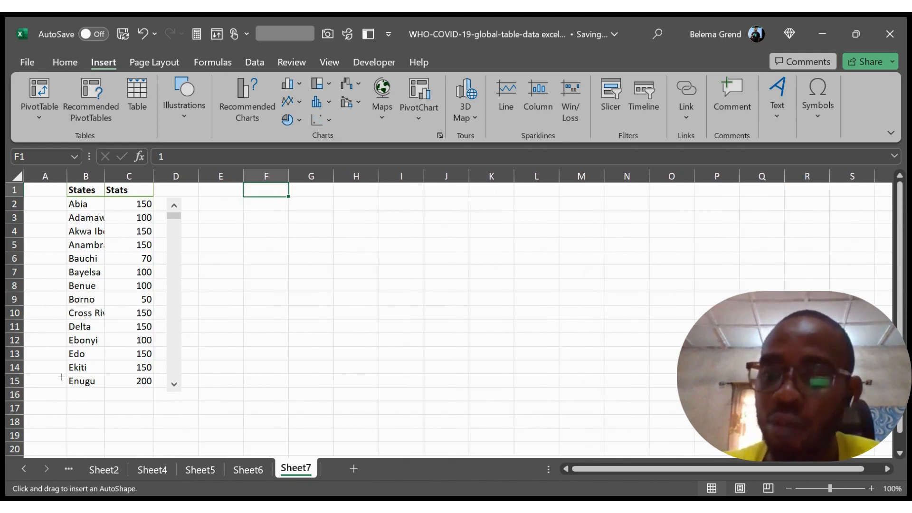
{"action": "key", "text": "ctrl+z"}
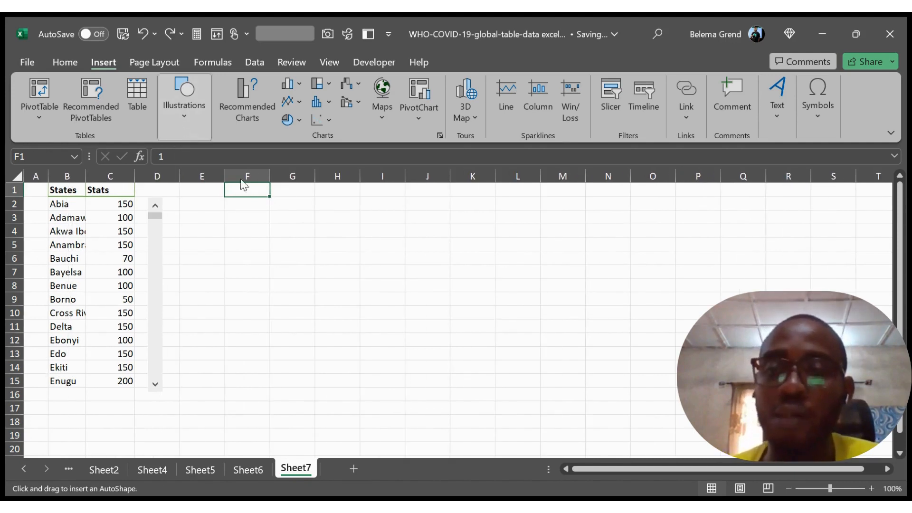
{"action": "key", "text": "Escape"}
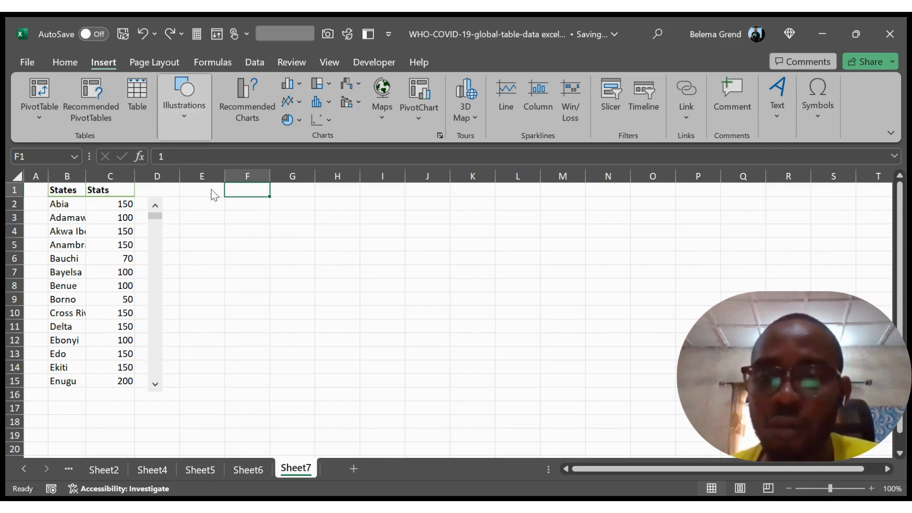
Frame the States and Stats list with a rounded rectangle about 3.15" by 1.62", without fill, with a thick dark blue outline and tighter corners
{"action": "left_click", "coordinate": [288, 222]}
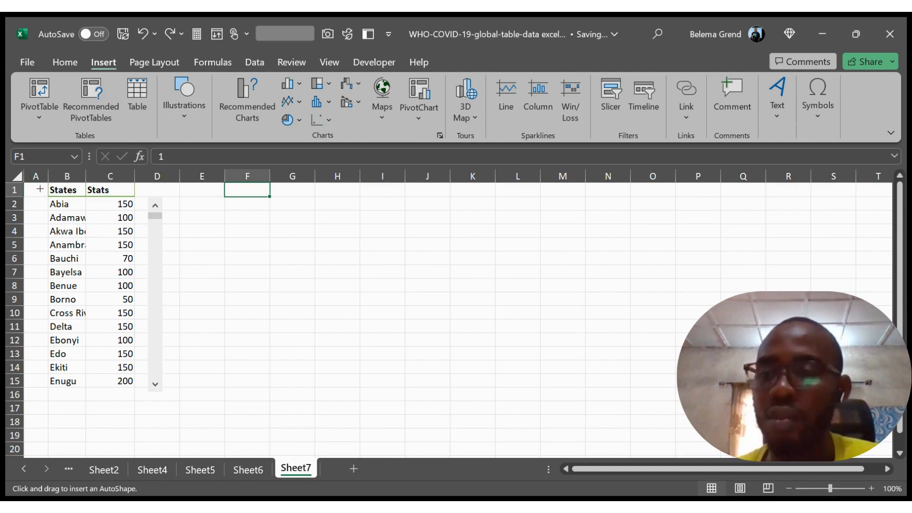
{"action": "mouse_move", "coordinate": [40, 186]}
{"action": "left_mouse_down"}
{"action": "mouse_move", "coordinate": [33, 219]}
{"action": "mouse_move", "coordinate": [85, 407]}
{"action": "mouse_move", "coordinate": [147, 397]}
{"action": "left_mouse_up"}
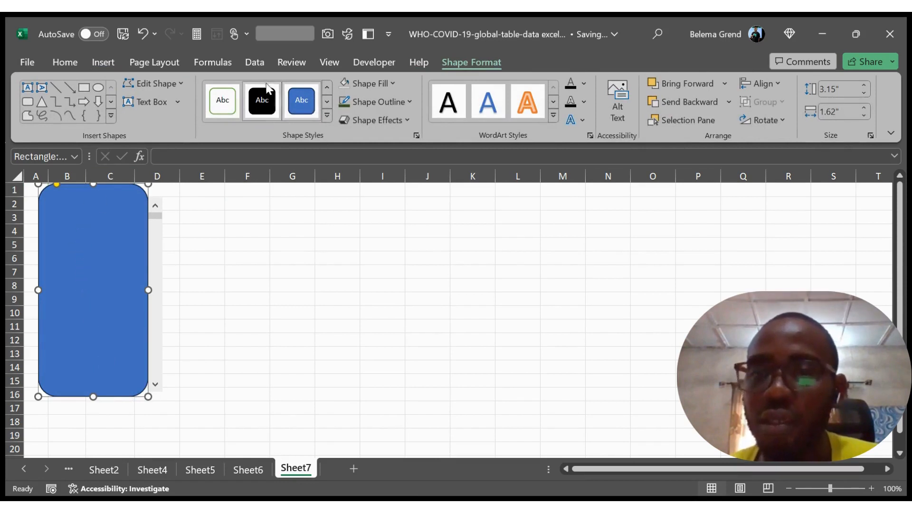
{"action": "left_click", "coordinate": [392, 81]}
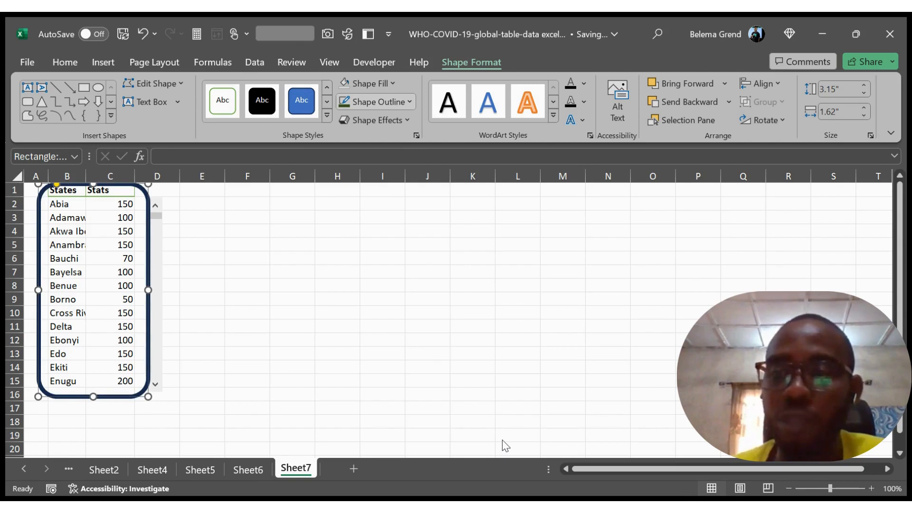
{"action": "left_click", "coordinate": [499, 453]}
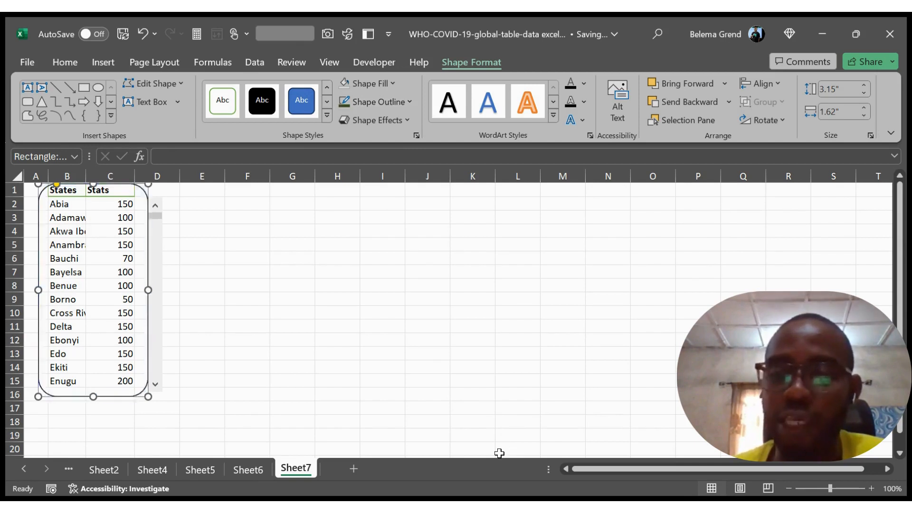
{"action": "left_click", "coordinate": [55, 187]}
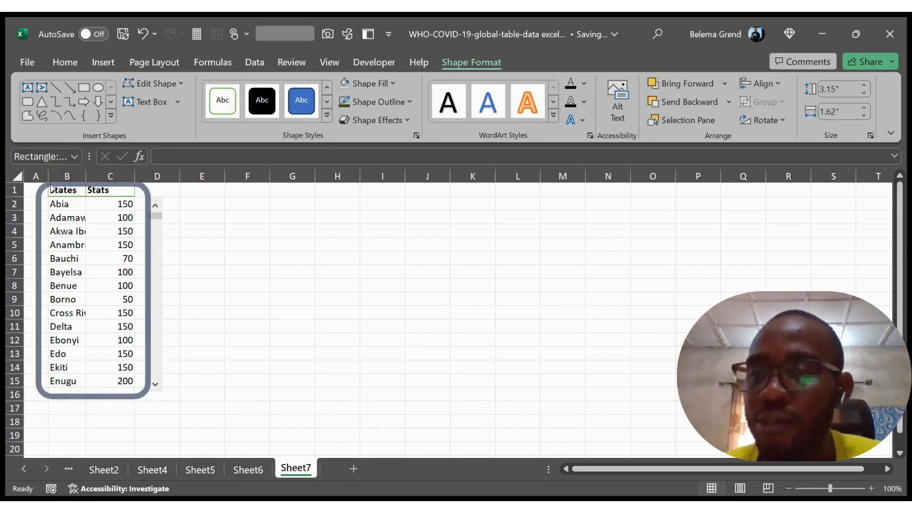
{"action": "left_click", "coordinate": [48, 186]}
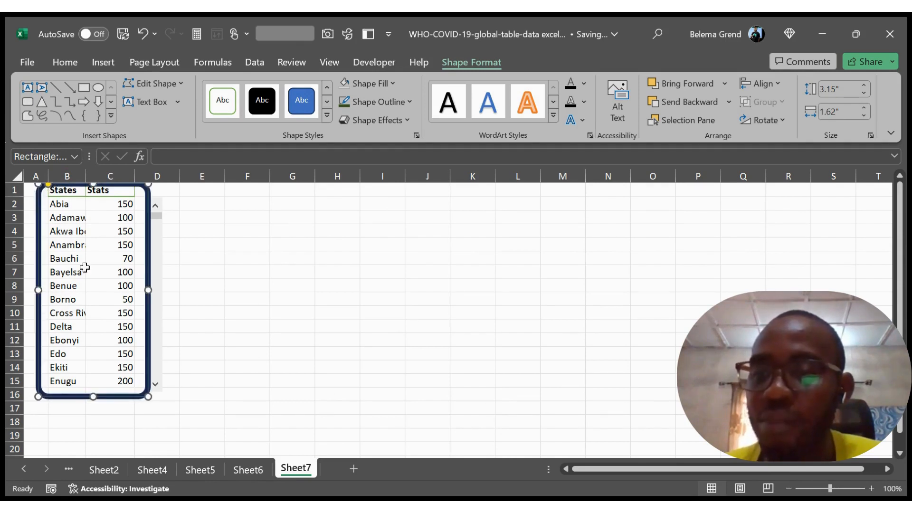
AutoFit columns B and C to their contents, and widen column B to give the state names extra room
{"action": "double_click", "coordinate": [86, 174]}
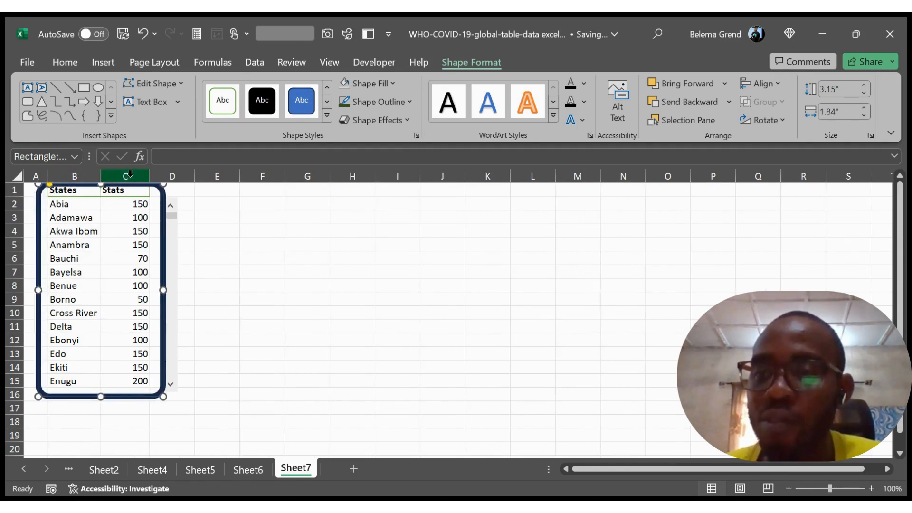
{"action": "double_click", "coordinate": [150, 175]}
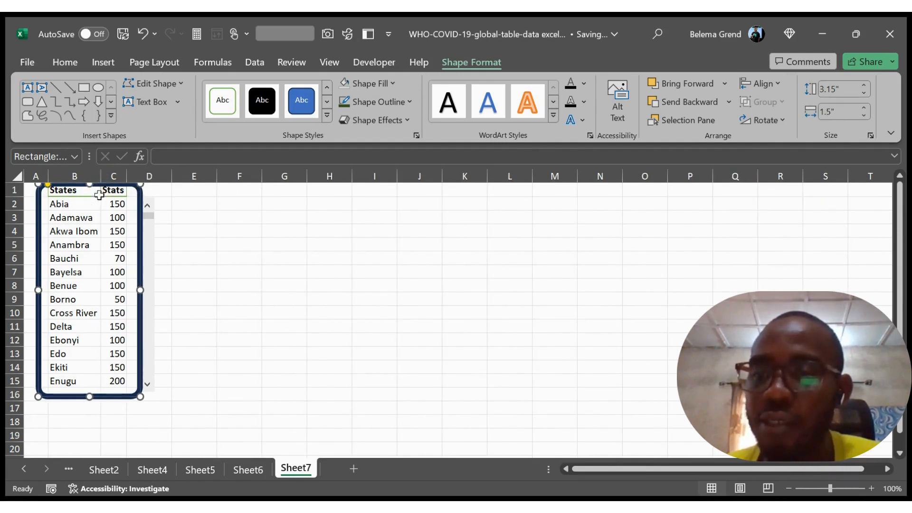
{"action": "left_click_drag", "start_coordinate": [101, 176], "coordinate": [141, 174]}
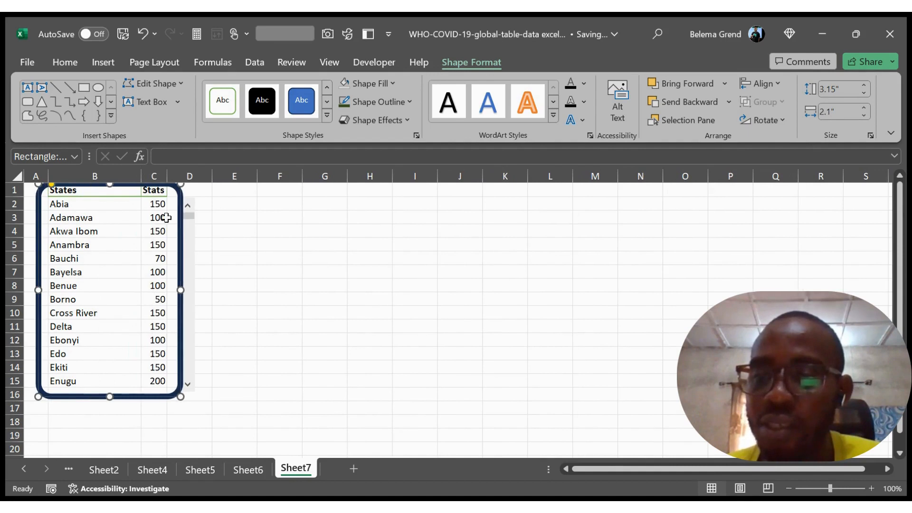
{"action": "left_click", "coordinate": [231, 230]}
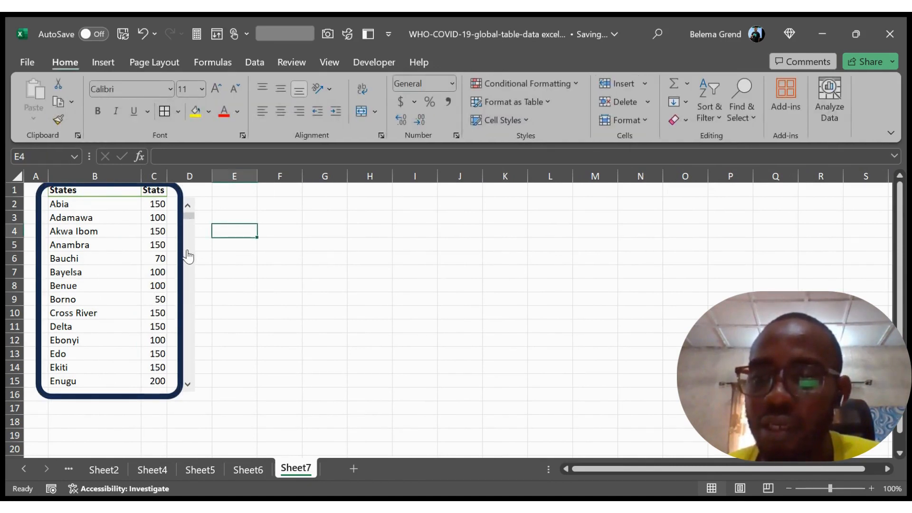
Nudge the rounded frame slightly to the left and narrow it to about 2.07" wide
{"action": "left_click", "coordinate": [120, 185]}
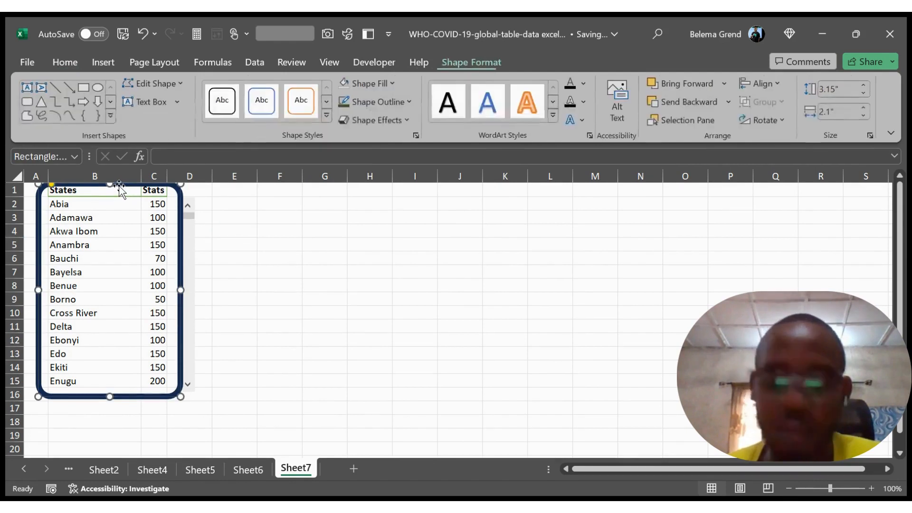
{"action": "key", "text": "Left"}
{"action": "key", "text": "Left"}
{"action": "key", "text": "Left"}
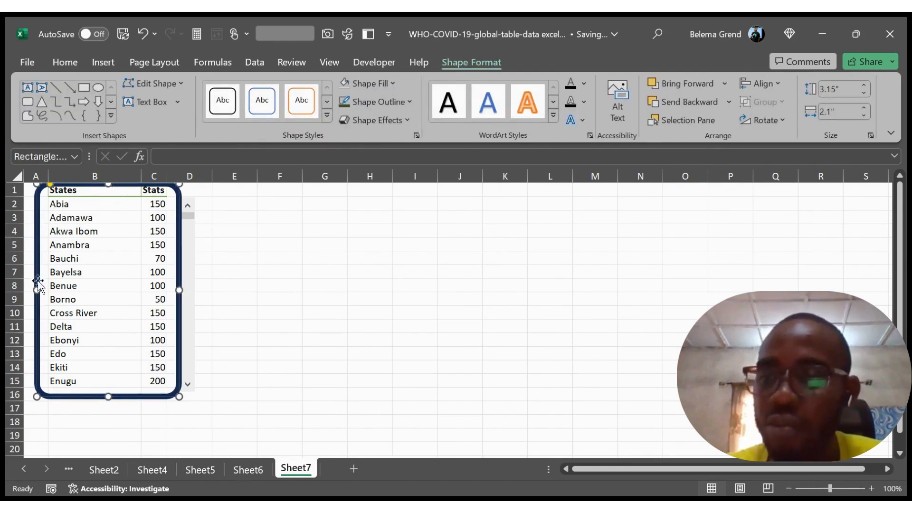
{"action": "left_click_drag", "start_coordinate": [37, 287], "coordinate": [40, 287]}
{"action": "left_click", "coordinate": [247, 296]}
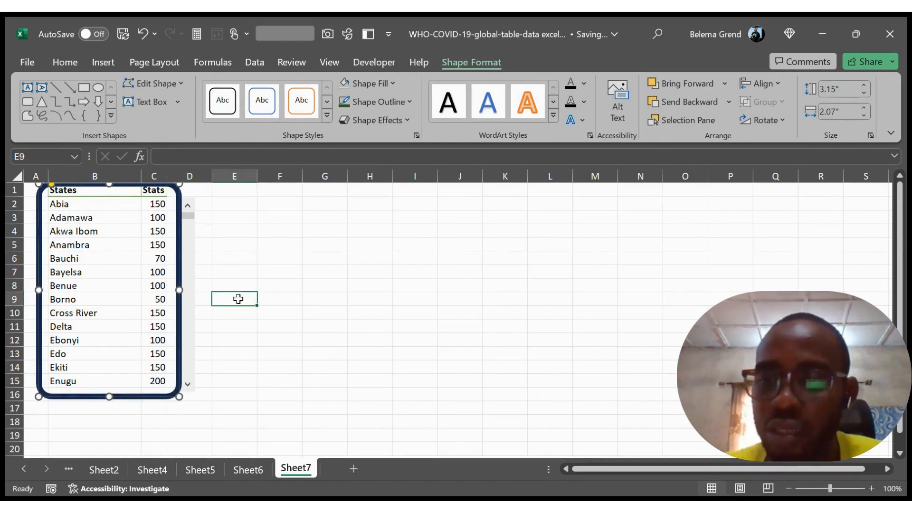
Scroll to the end of the list and widen column B until "Federal Capital Territory" fits completely
{"action": "left_click", "coordinate": [189, 323]}
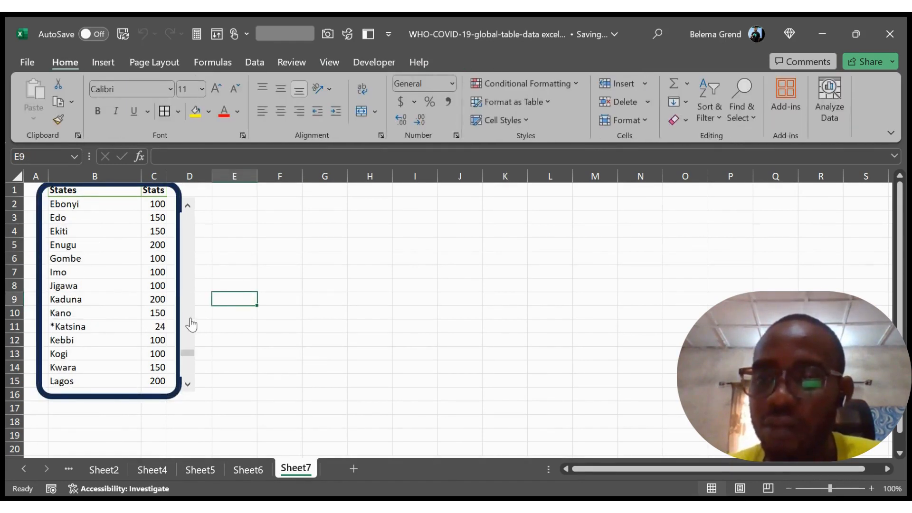
{"action": "left_click", "coordinate": [190, 324]}
{"action": "left_click", "coordinate": [191, 372]}
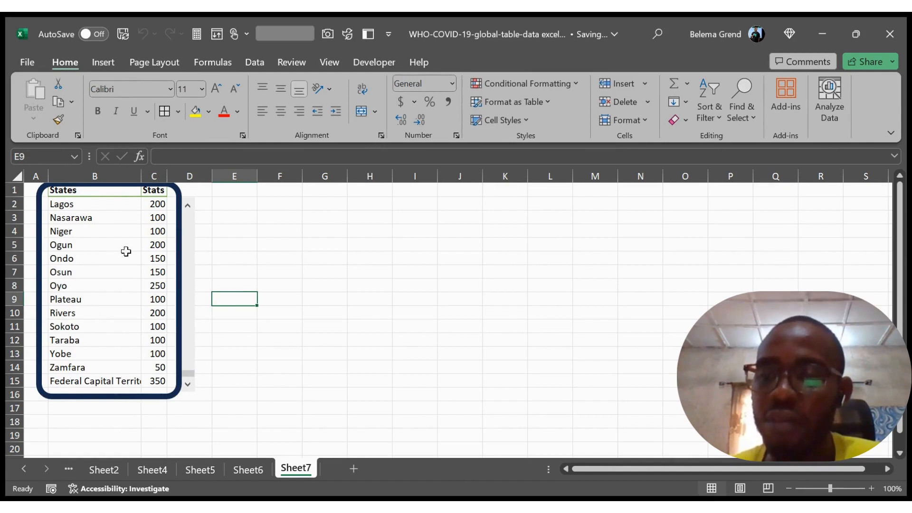
{"action": "left_click_drag", "start_coordinate": [141, 178], "coordinate": [157, 178]}
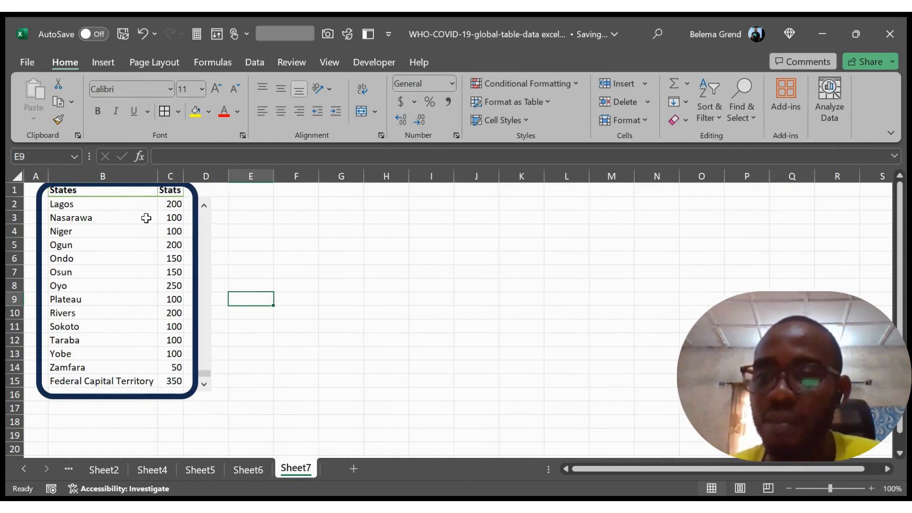
{"action": "left_click", "coordinate": [204, 237]}
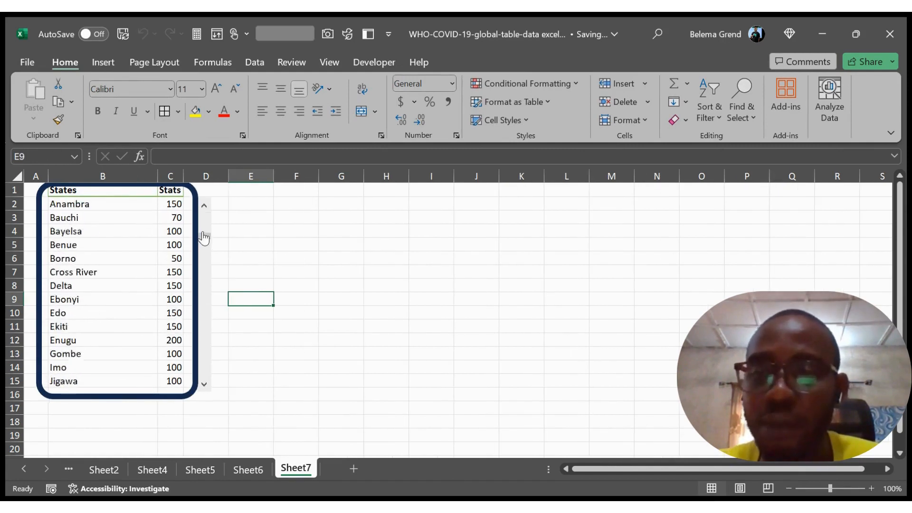
Turn off the sheet's gridlines and apply all borders to the States and Stats table, B1:C15
{"action": "left_click", "coordinate": [335, 70]}
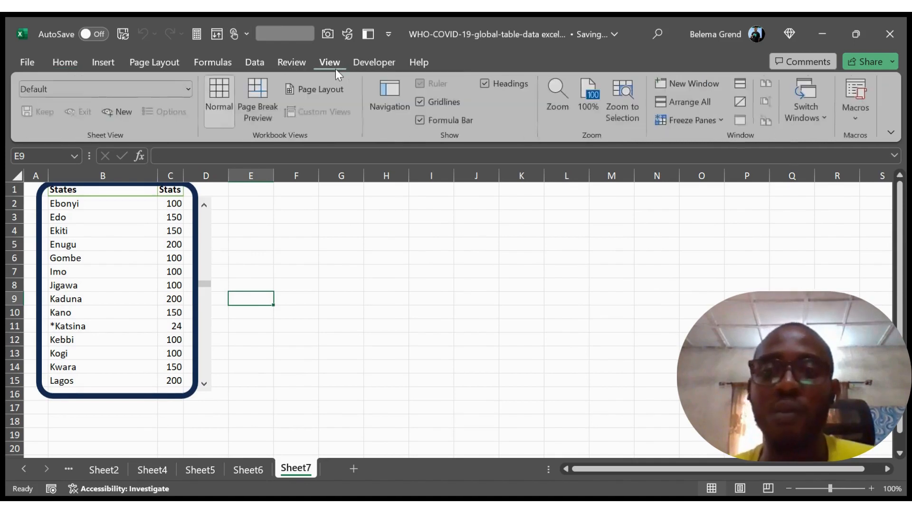
{"action": "left_click", "coordinate": [420, 101]}
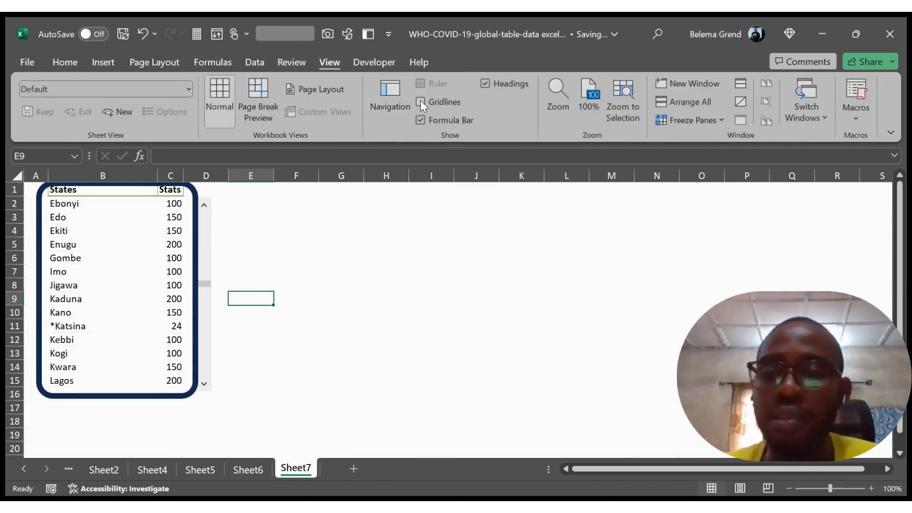
{"action": "left_click", "coordinate": [326, 257]}
{"action": "left_click", "coordinate": [101, 256]}
{"action": "key", "text": "ctrl+a"}
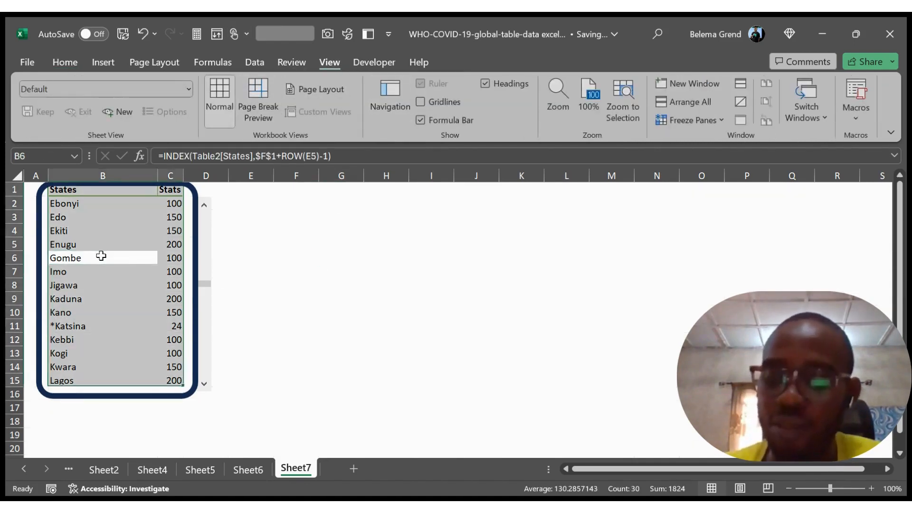
{"action": "left_click", "coordinate": [63, 64]}
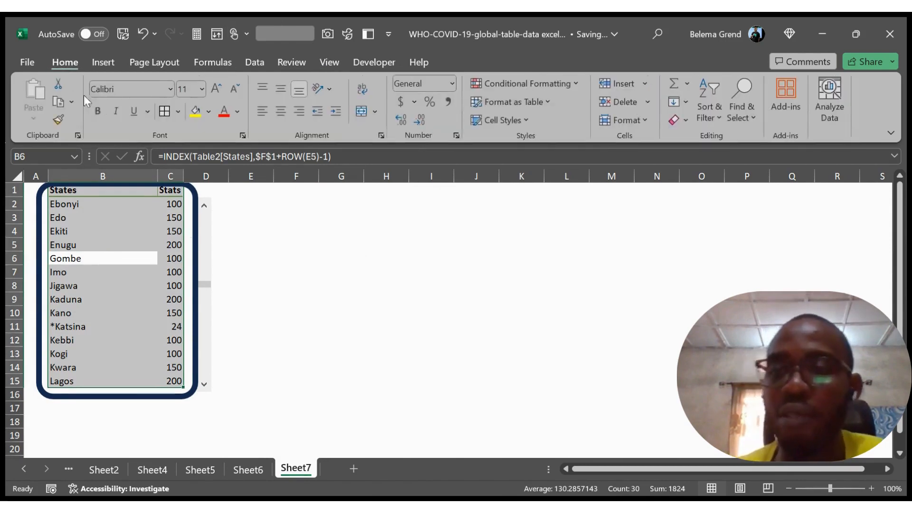
{"action": "left_click", "coordinate": [164, 113]}
{"action": "left_click", "coordinate": [235, 232]}
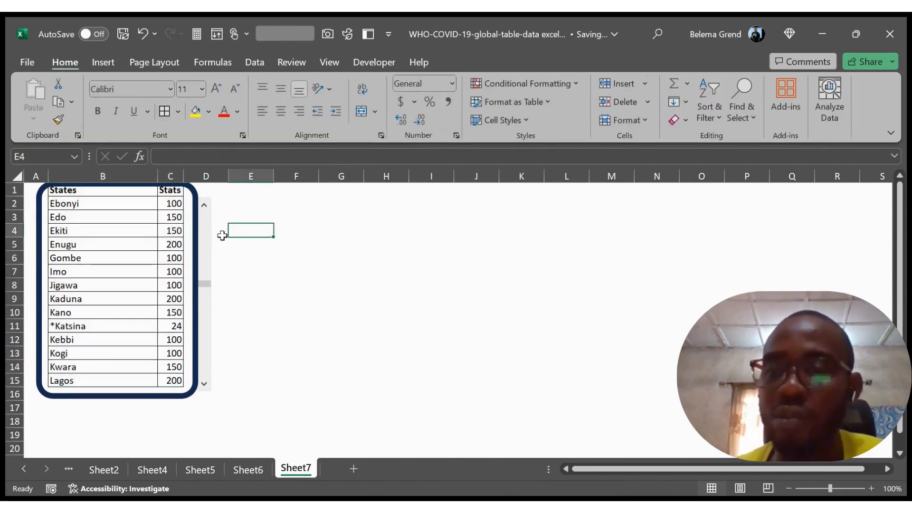
Scroll the list back to the start, try the example list's scroll bar on Sheet6, and return to Sheet7
{"action": "left_click", "coordinate": [204, 226]}
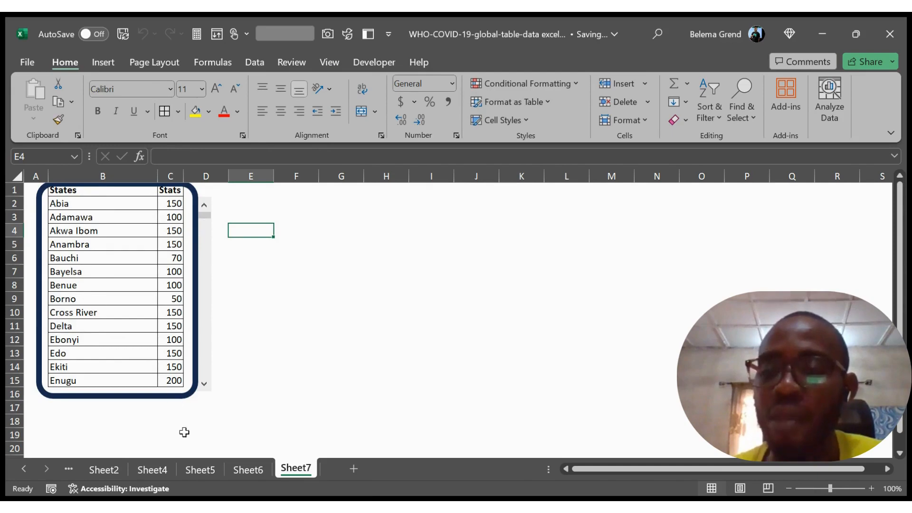
{"action": "left_click", "coordinate": [248, 469]}
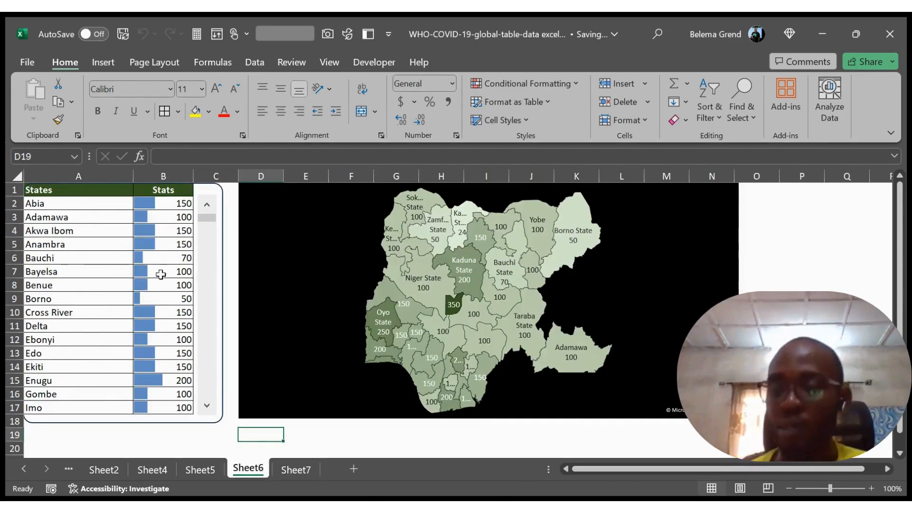
{"action": "left_click", "coordinate": [205, 274]}
{"action": "left_click", "coordinate": [213, 356]}
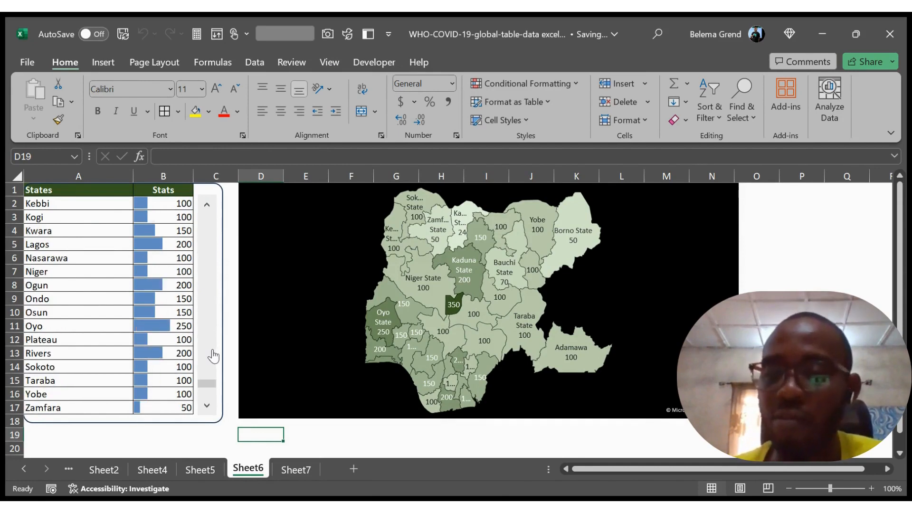
{"action": "left_click", "coordinate": [285, 469]}
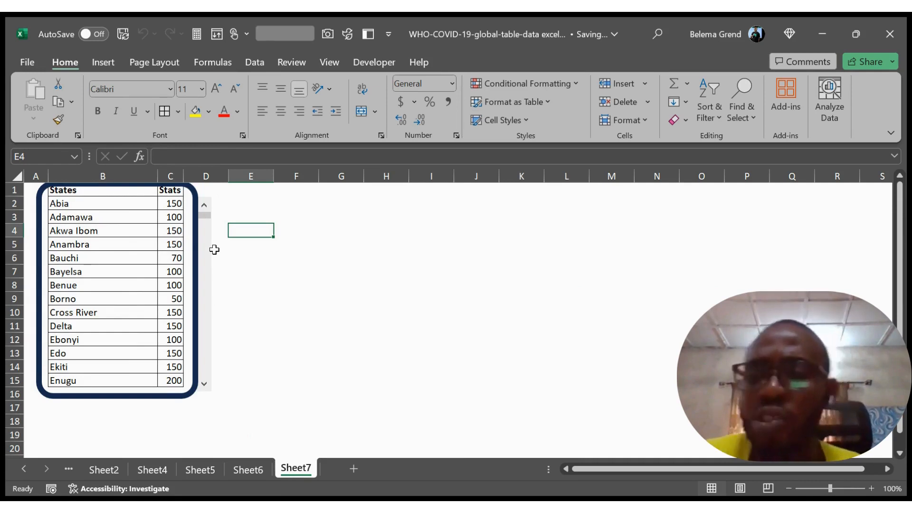
Test the Sheet7 scroll bar by paging through the list in large jumps down and back up
{"action": "left_click", "coordinate": [309, 256]}
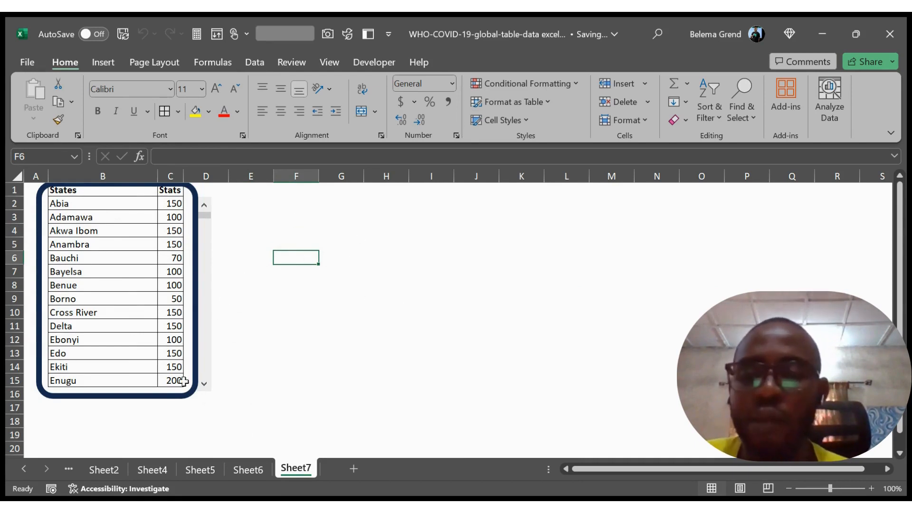
{"action": "left_click", "coordinate": [204, 364]}
{"action": "left_click", "coordinate": [204, 363]}
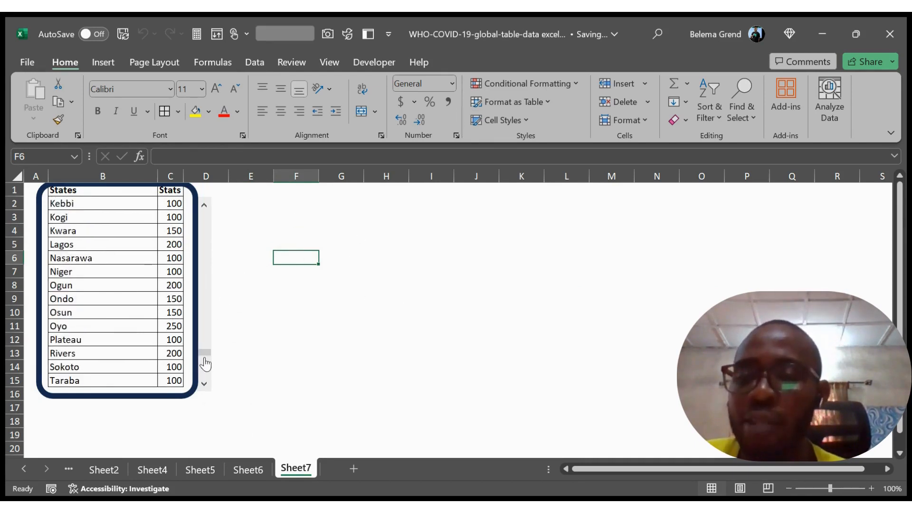
{"action": "left_click", "coordinate": [205, 363]}
{"action": "left_click", "coordinate": [204, 354]}
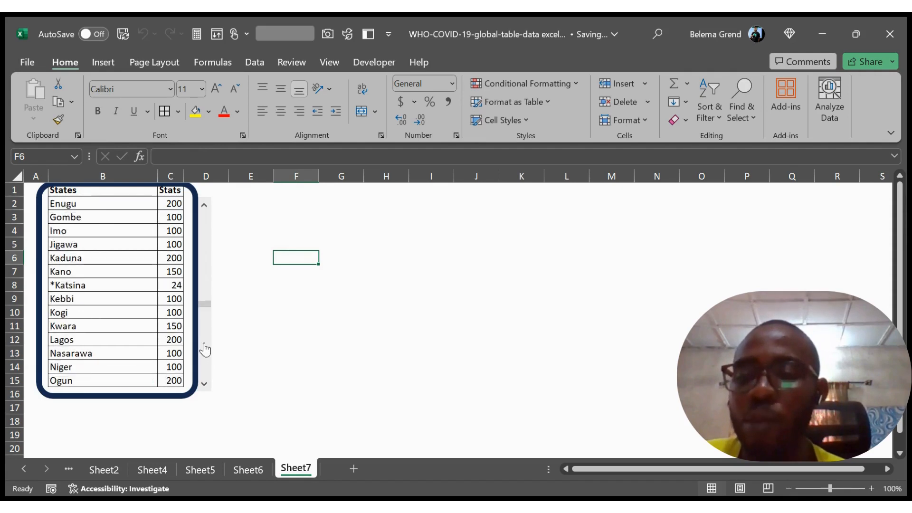
{"action": "left_click", "coordinate": [207, 282]}
{"action": "left_click", "coordinate": [205, 224]}
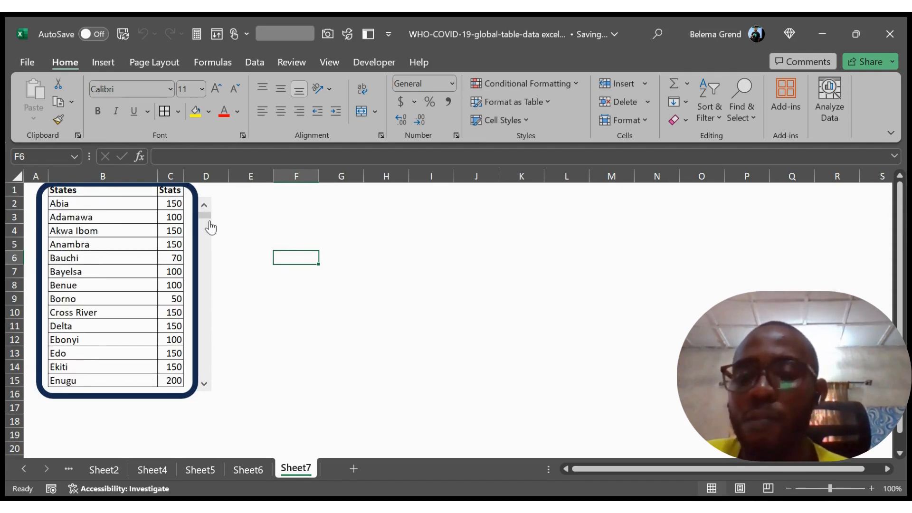
{"action": "left_click", "coordinate": [207, 260]}
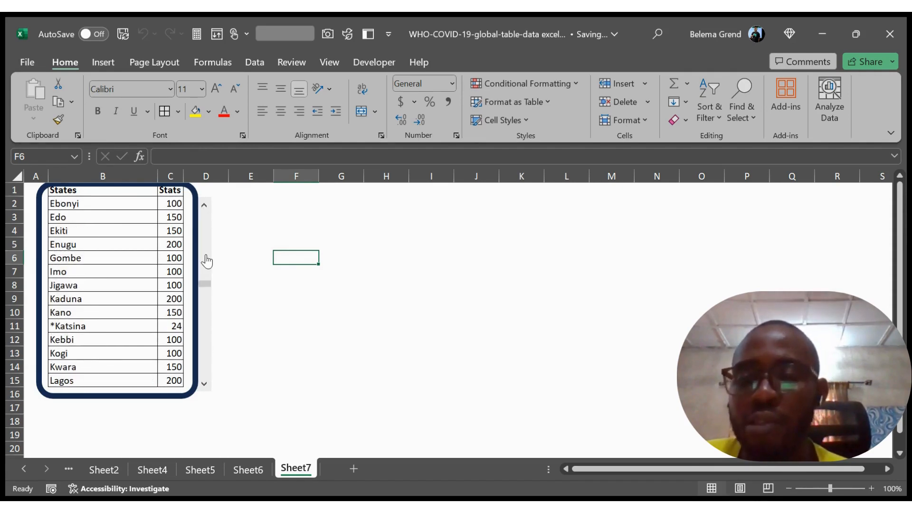
Test the scroll bar by moving down the list one row at a time, and bring the list back to its start
{"action": "left_click", "coordinate": [204, 384]}
{"action": "left_click", "coordinate": [204, 384]}
{"action": "left_click", "coordinate": [204, 384]}
{"action": "left_click", "coordinate": [204, 384]}
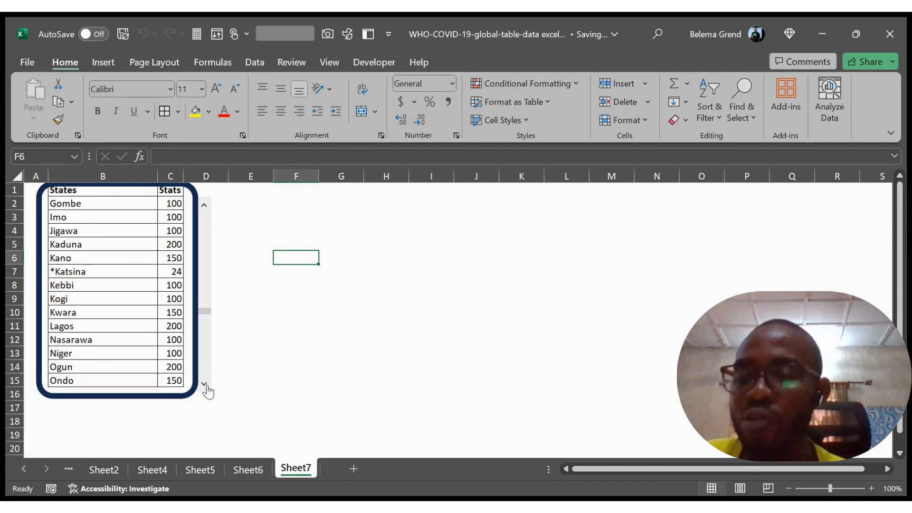
{"action": "left_click", "coordinate": [205, 384]}
{"action": "left_click", "coordinate": [204, 383]}
{"action": "left_click", "coordinate": [204, 384]}
{"action": "left_click", "coordinate": [205, 383]}
{"action": "left_click", "coordinate": [204, 383]}
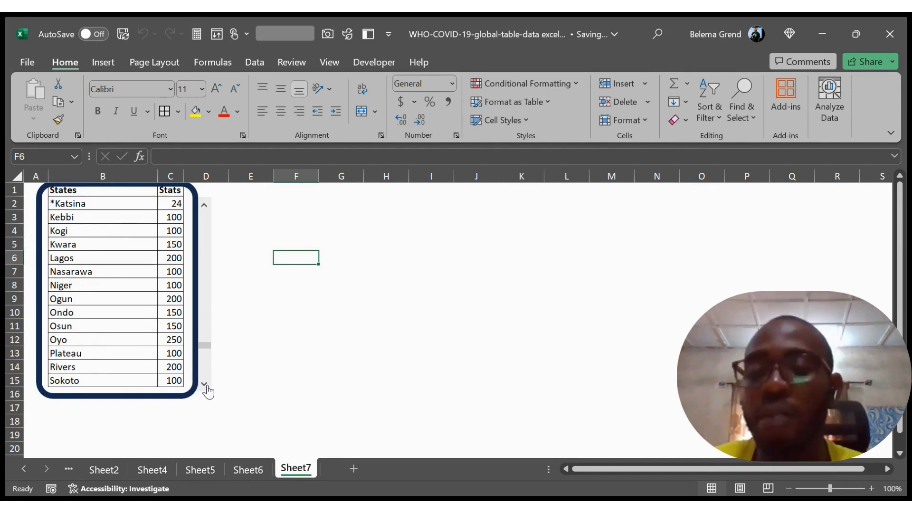
{"action": "scroll", "coordinate": [210, 261], "scroll_direction": "up", "scroll_amount": 3}
{"action": "scroll", "coordinate": [209, 259], "scroll_direction": "up", "scroll_amount": 3}
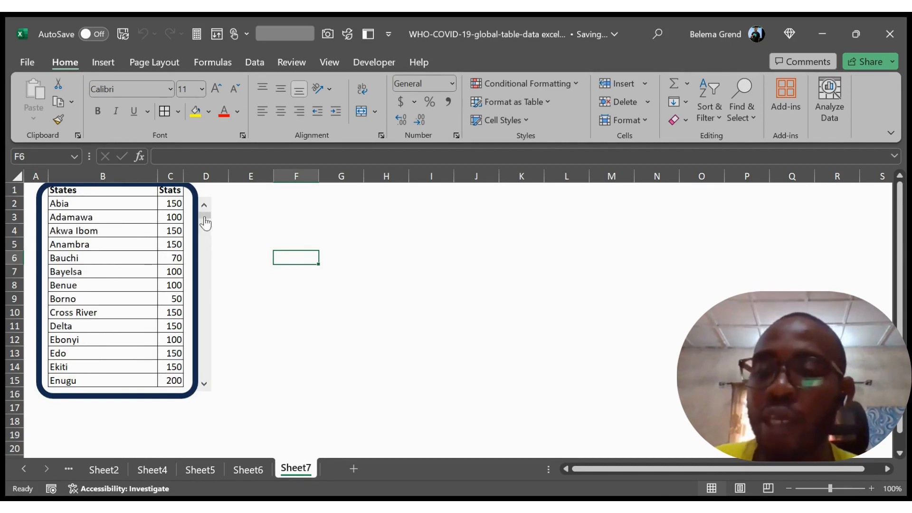